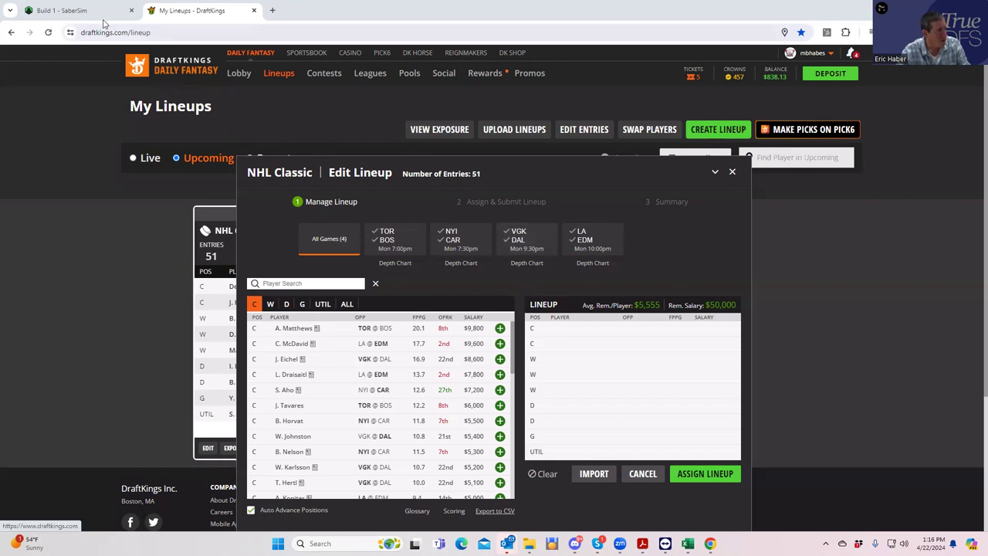
# - Add a Build 2 tab beside Build 1 and bring up the NHLDK_Proj workbook in Excel
pyautogui.click(81, 12)
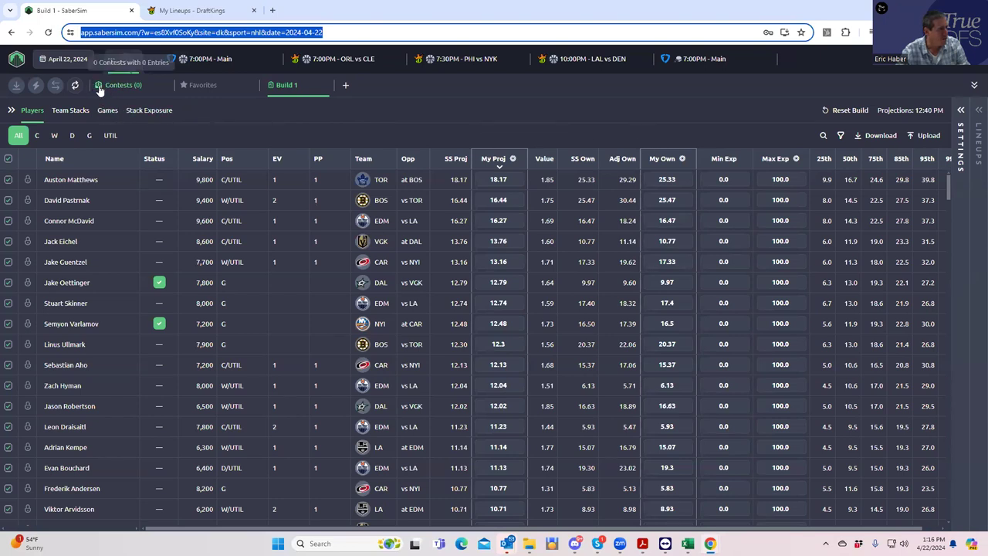
pyautogui.click(346, 85)
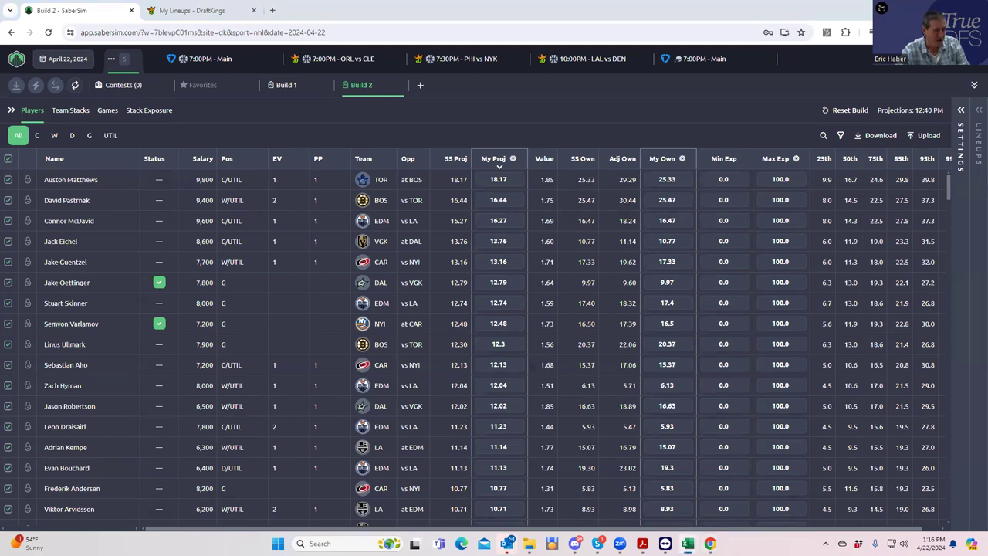
pyautogui.moveTo(687, 544)
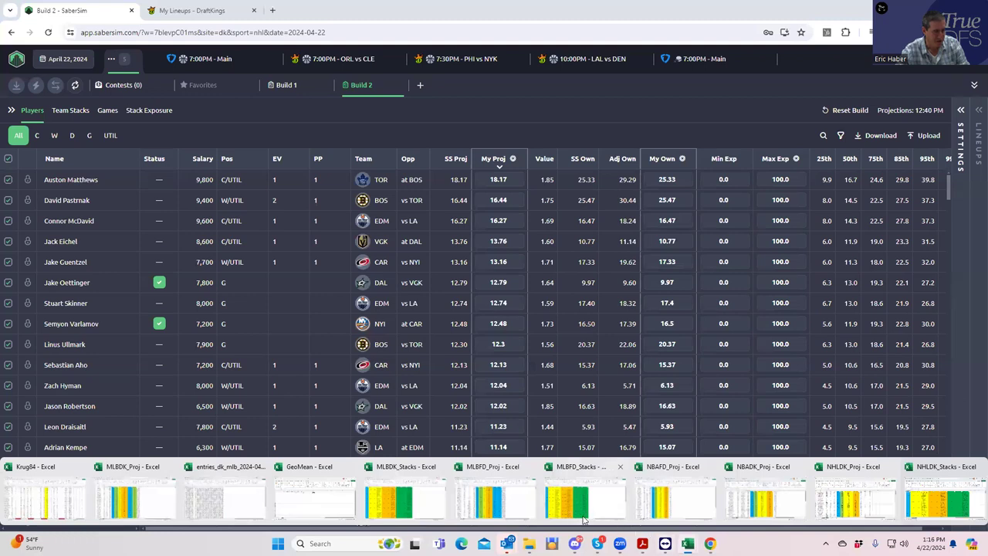
pyautogui.click(844, 505)
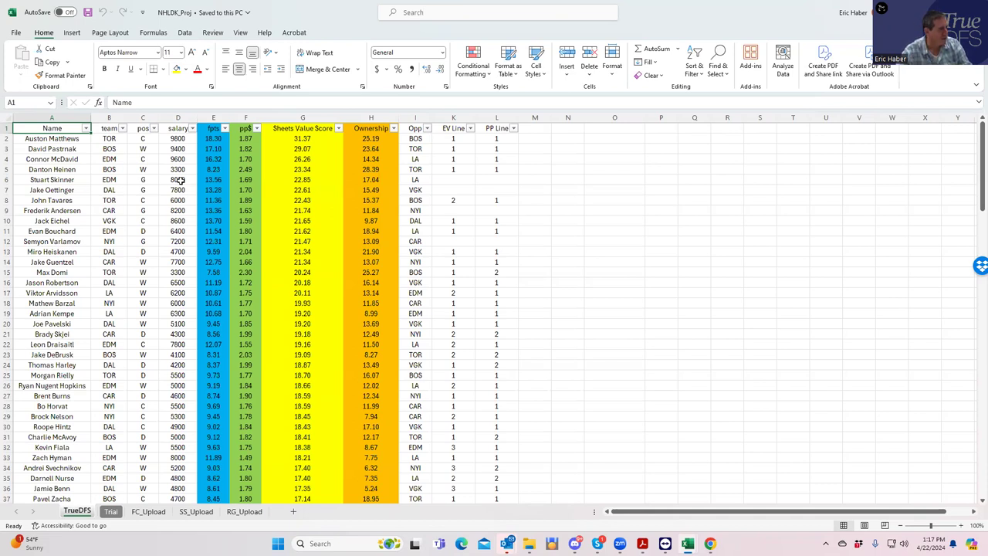
pyautogui.click(177, 180)
pyautogui.click(177, 169)
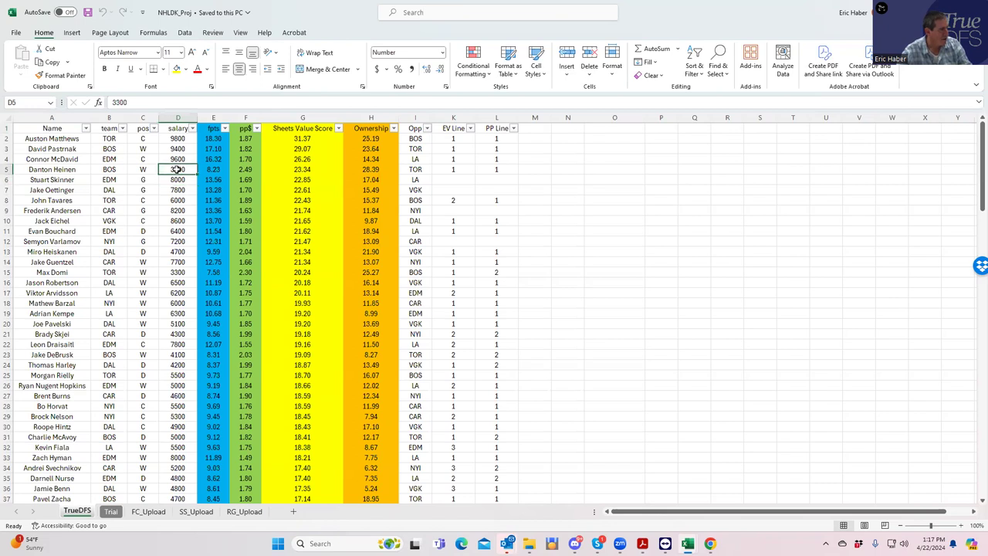
pyautogui.click(302, 170)
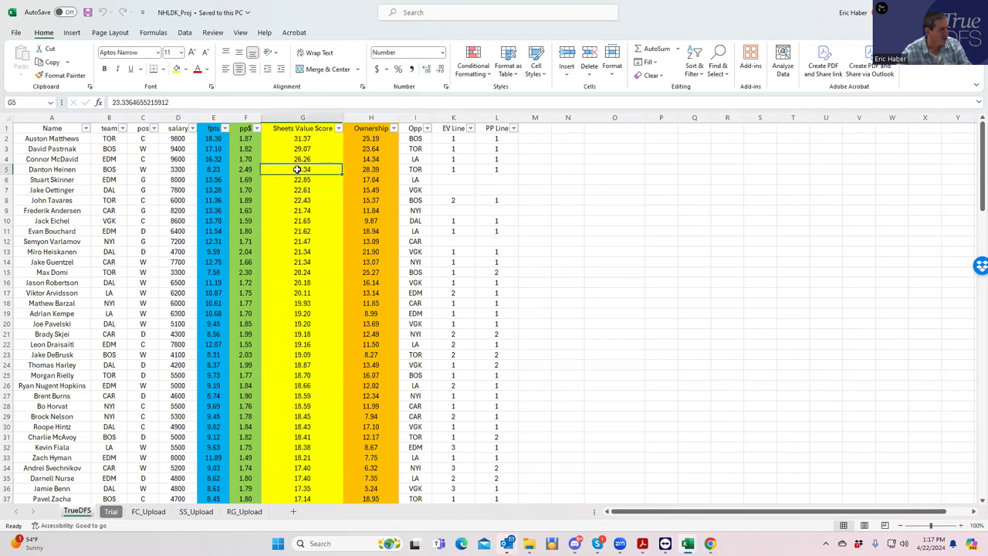
pyautogui.click(176, 170)
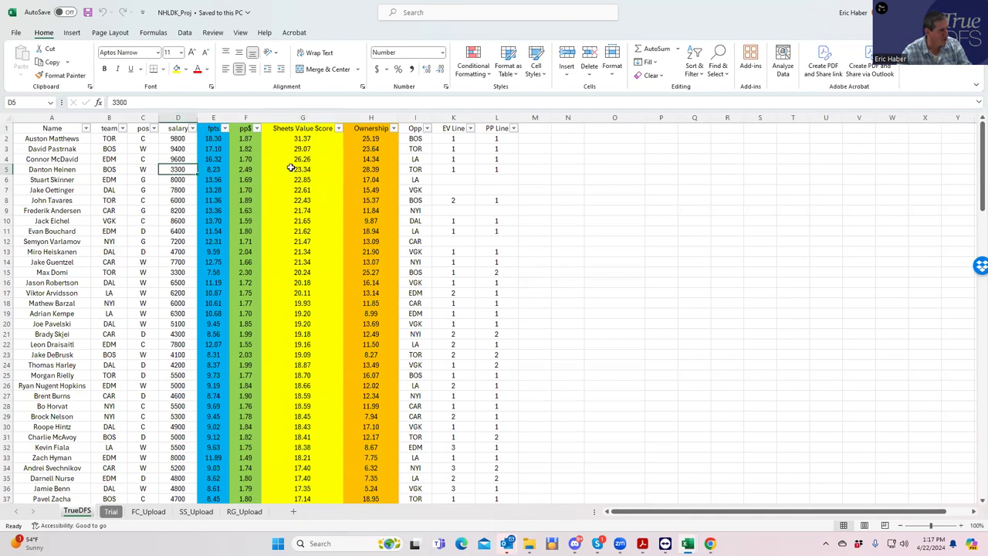
pyautogui.click(291, 167)
pyautogui.click(190, 169)
pyautogui.click(351, 167)
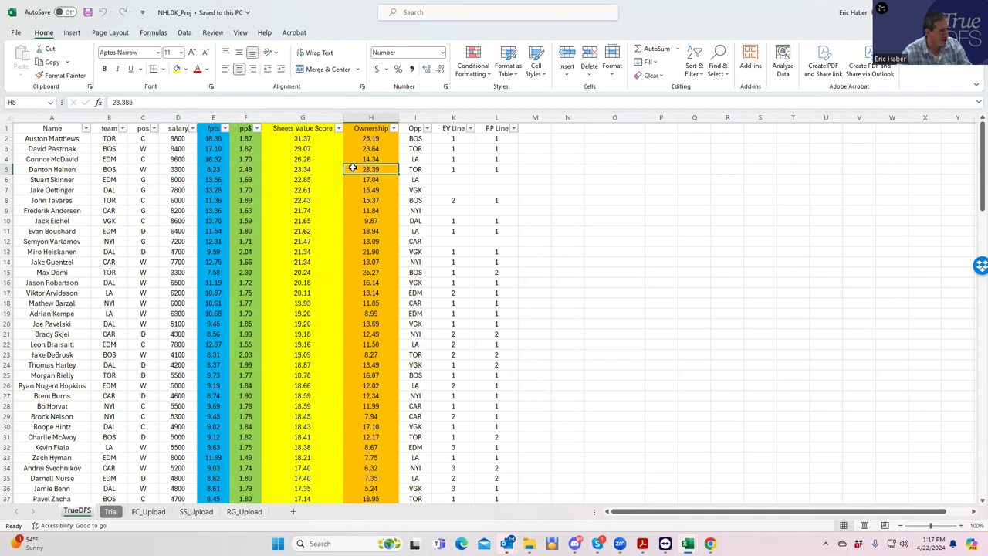
pyautogui.click(181, 170)
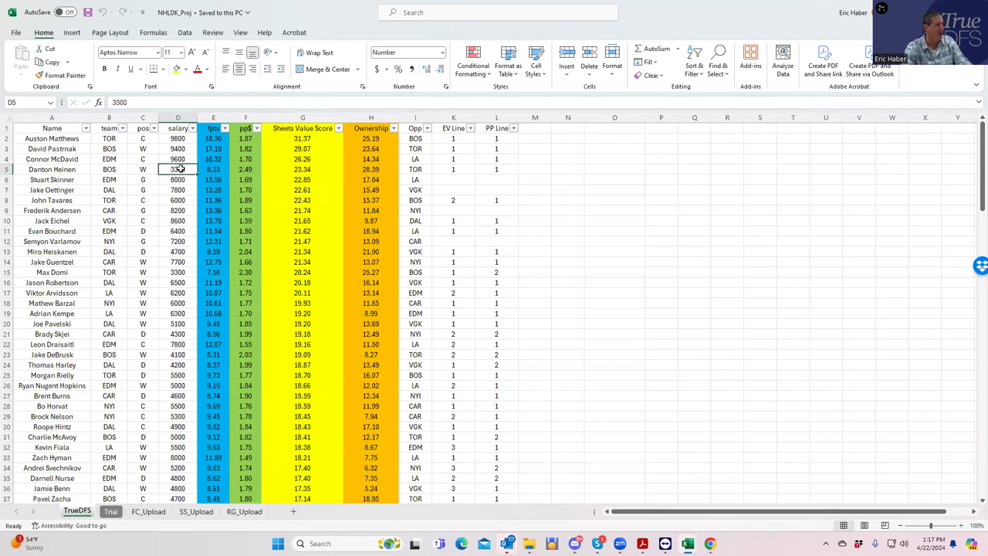
pyautogui.click(179, 250)
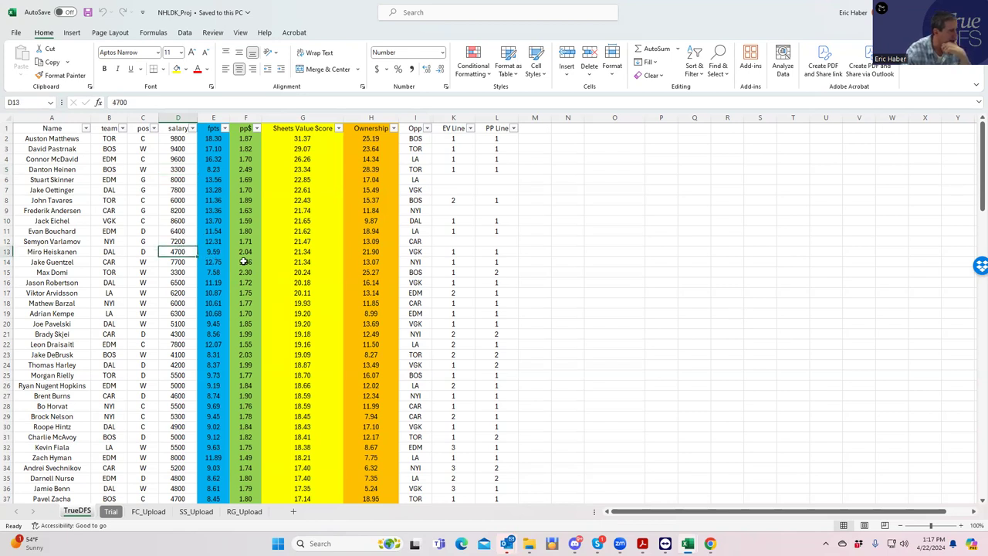
pyautogui.click(177, 273)
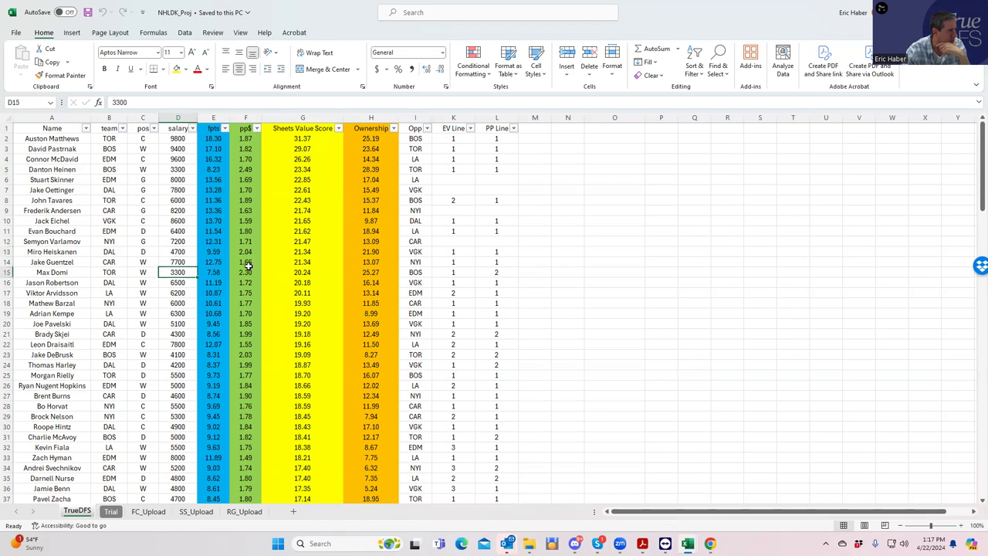
pyautogui.click(110, 148)
pyautogui.click(109, 138)
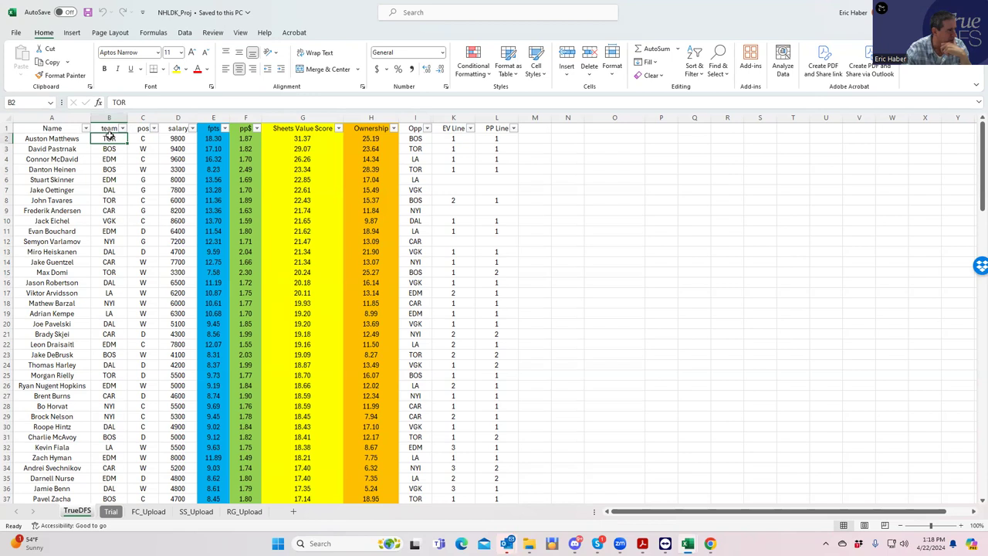
pyautogui.click(106, 199)
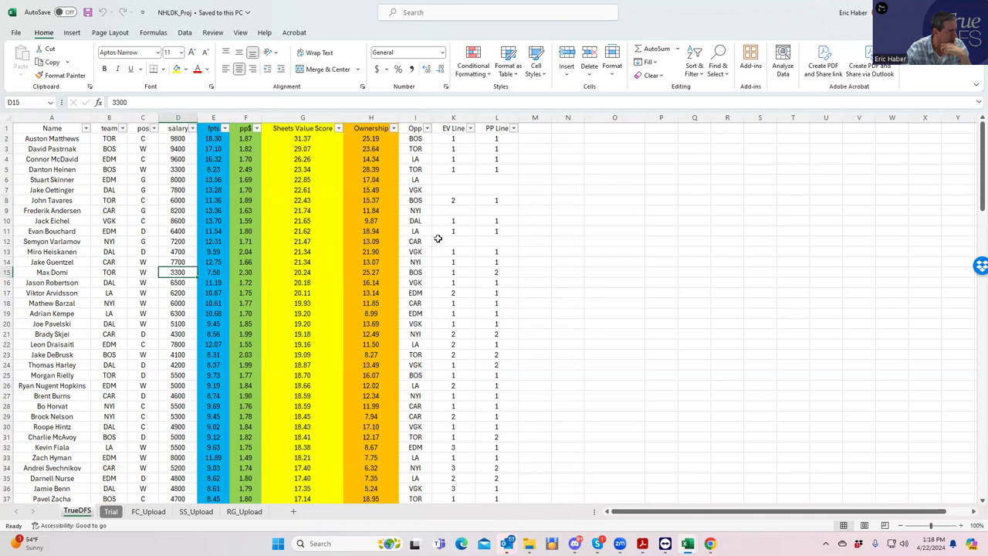
pyautogui.click(451, 201)
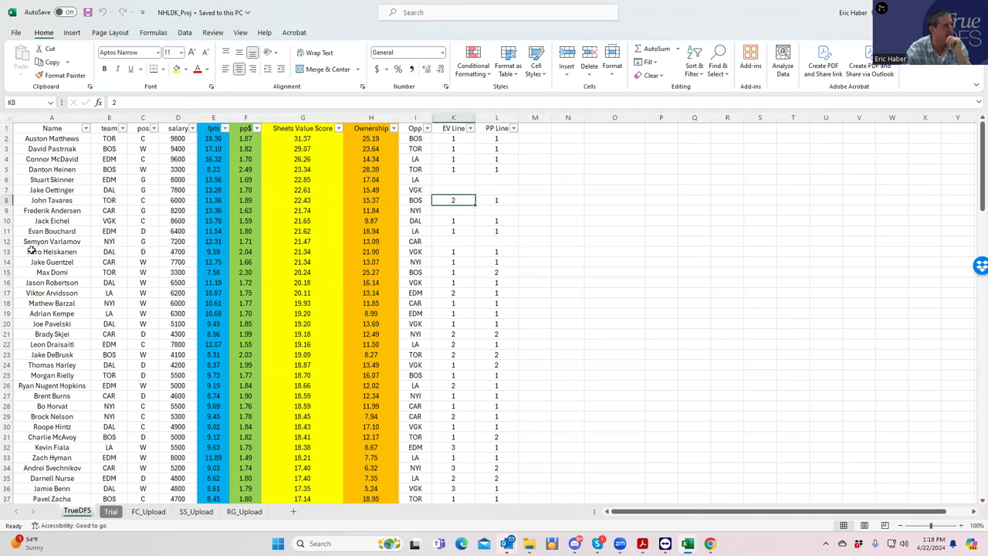
pyautogui.click(122, 149)
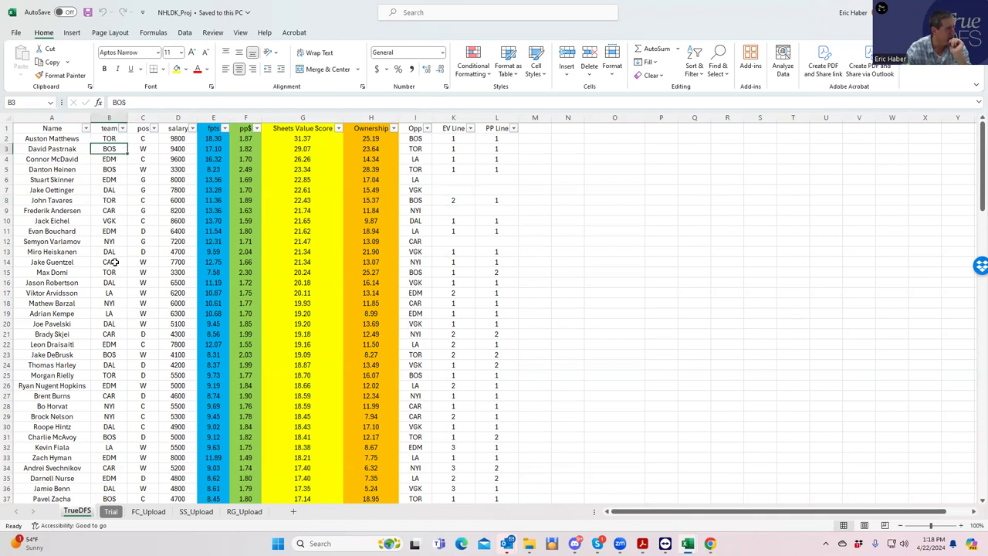
pyautogui.click(111, 170)
pyautogui.click(199, 167)
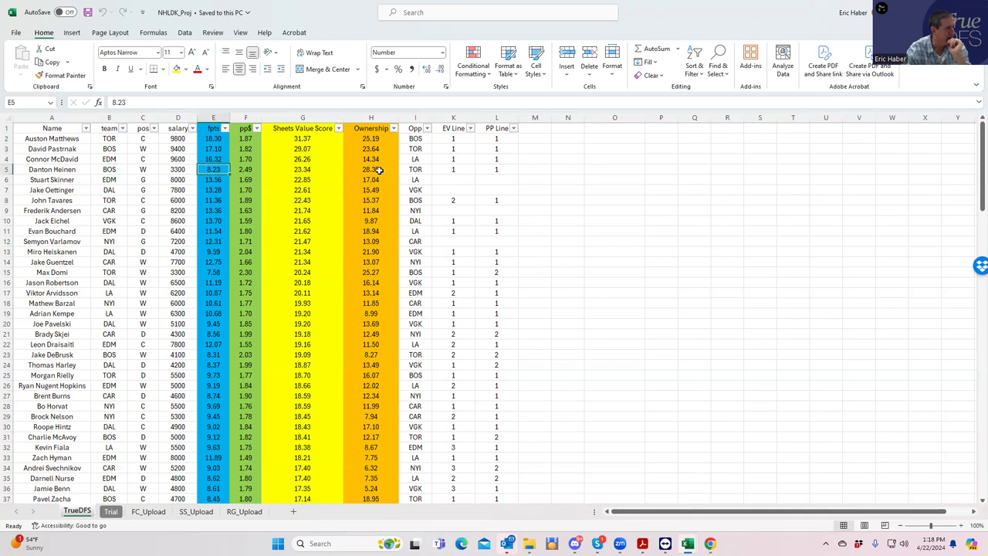
pyautogui.click(115, 147)
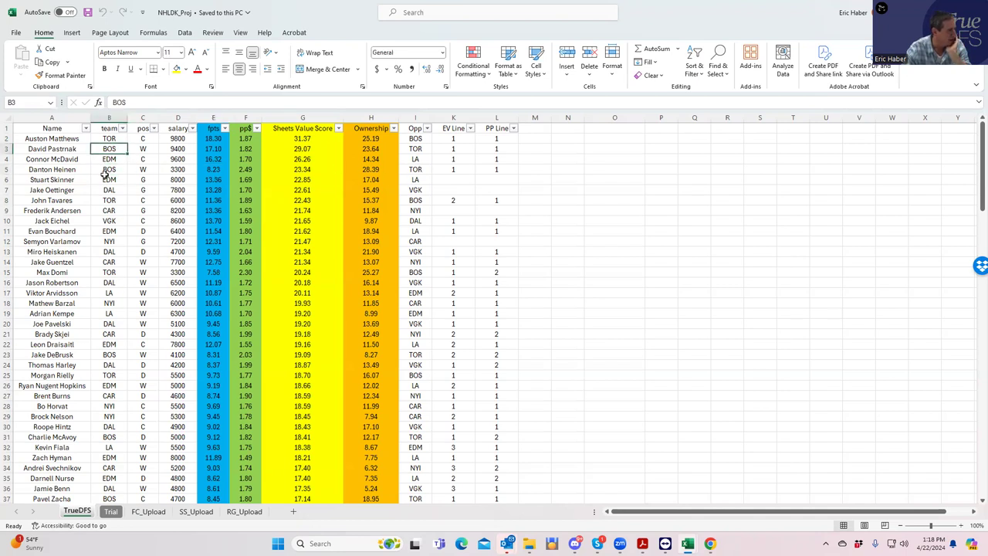
pyautogui.click(109, 169)
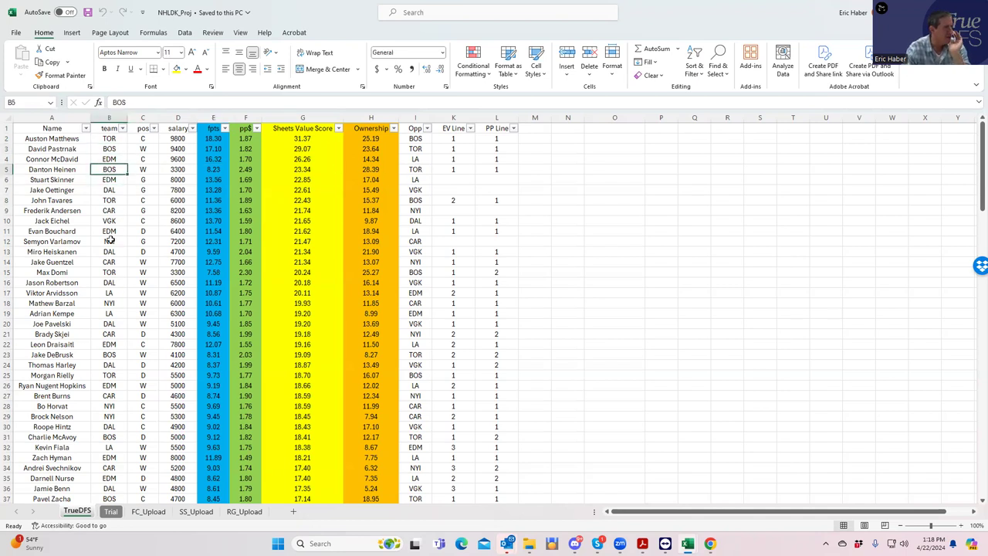
pyautogui.click(115, 354)
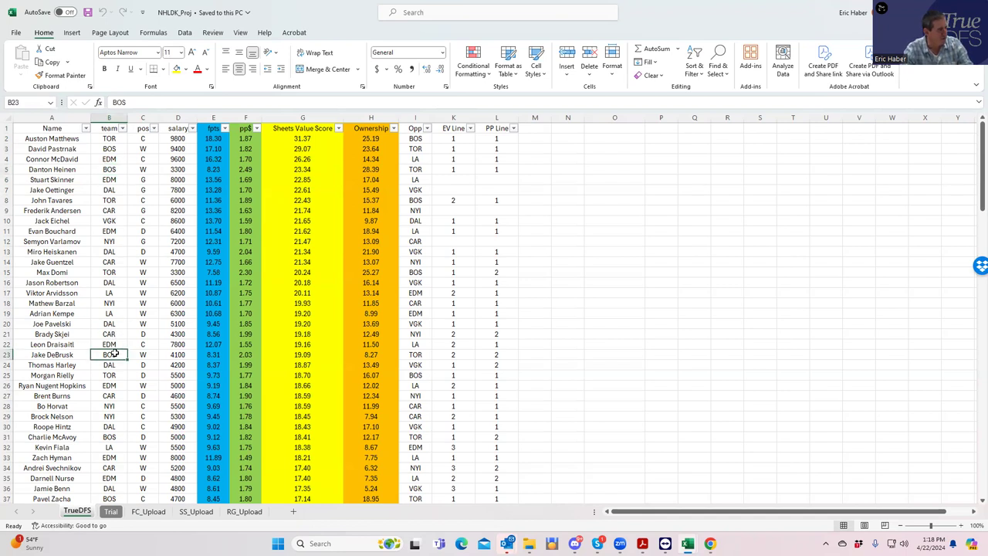
pyautogui.click(111, 435)
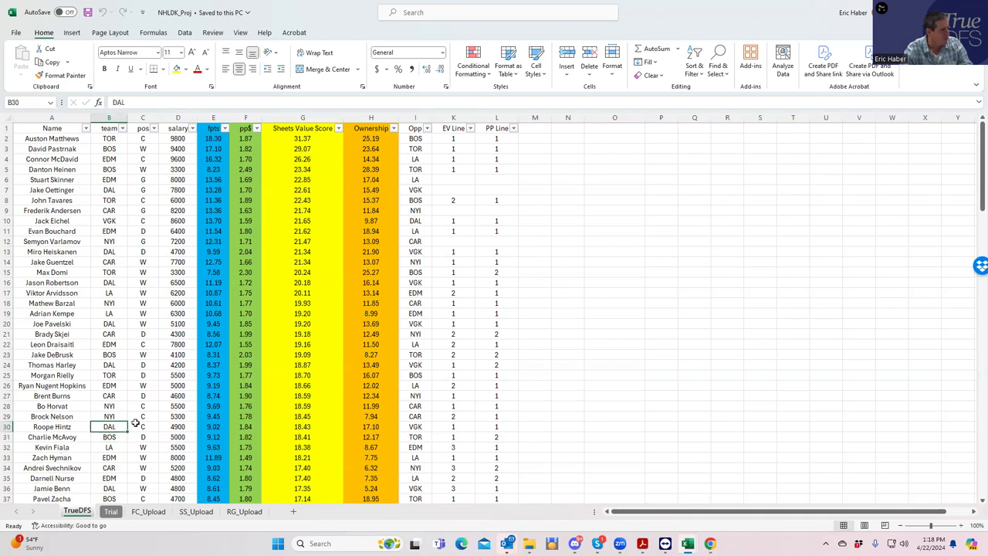
pyautogui.click(111, 160)
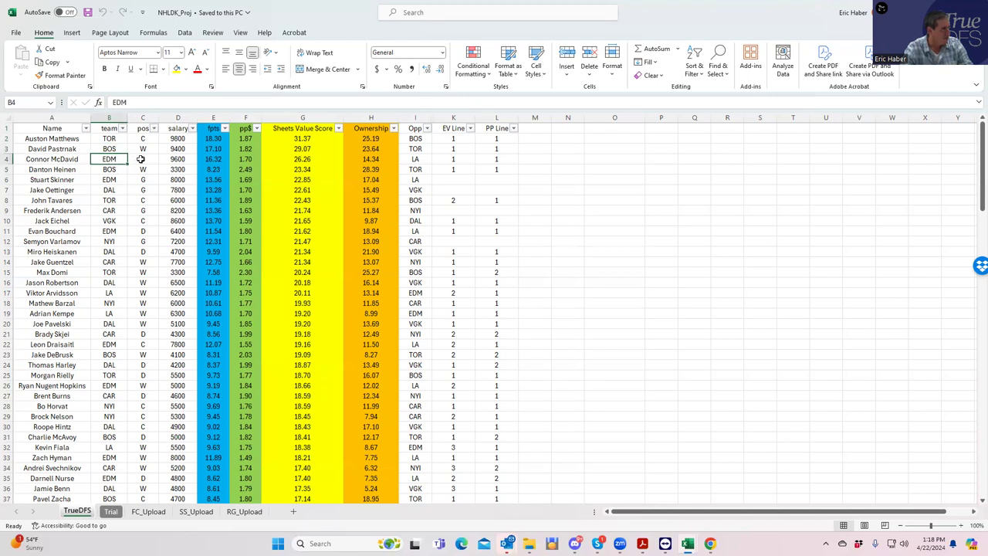
pyautogui.click(148, 159)
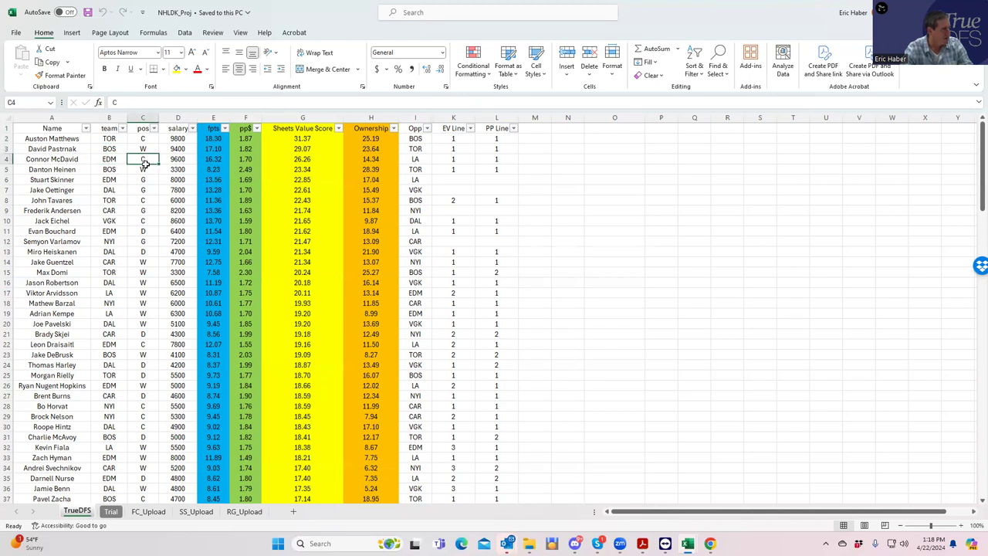
pyautogui.click(155, 233)
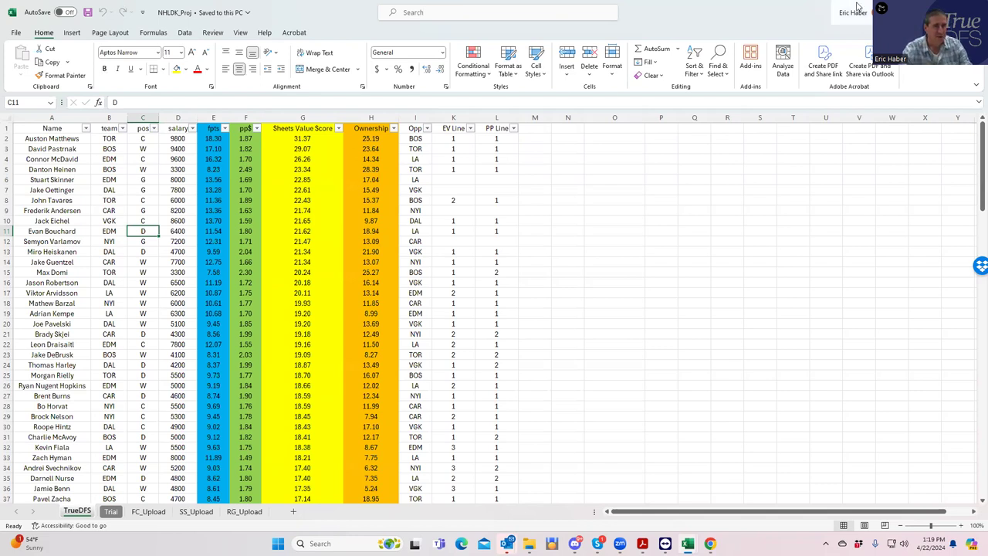
# - Upload NHLDK_Sim from KrugNHL as custom projections, excluding unlisted players, without saving a source
pyautogui.press('super+Down')
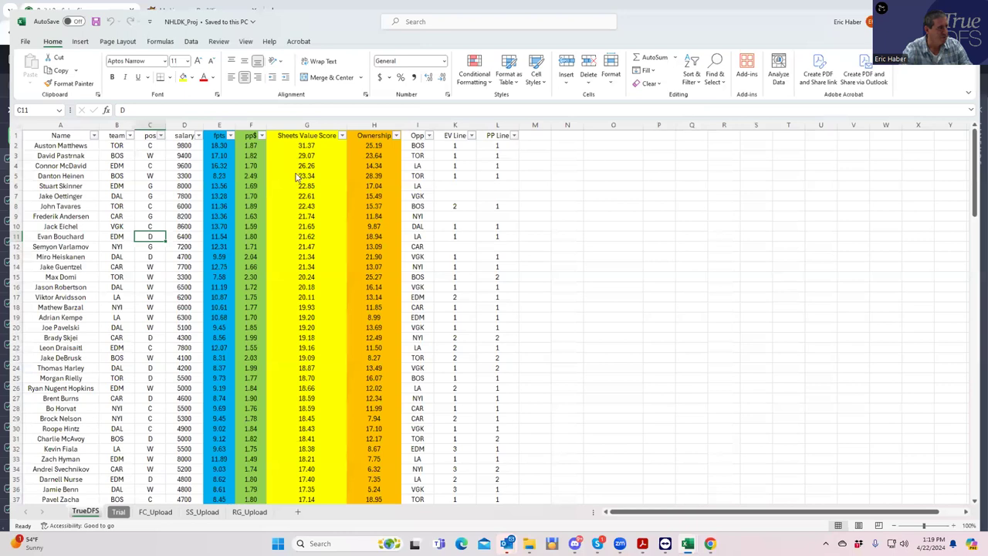
pyautogui.press('super+Down')
pyautogui.click(922, 136)
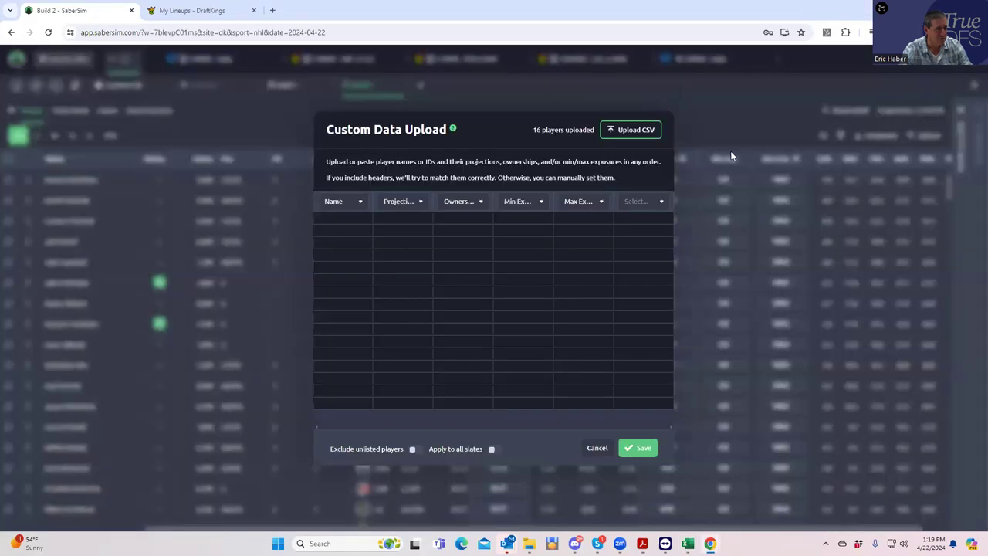
pyautogui.click(637, 132)
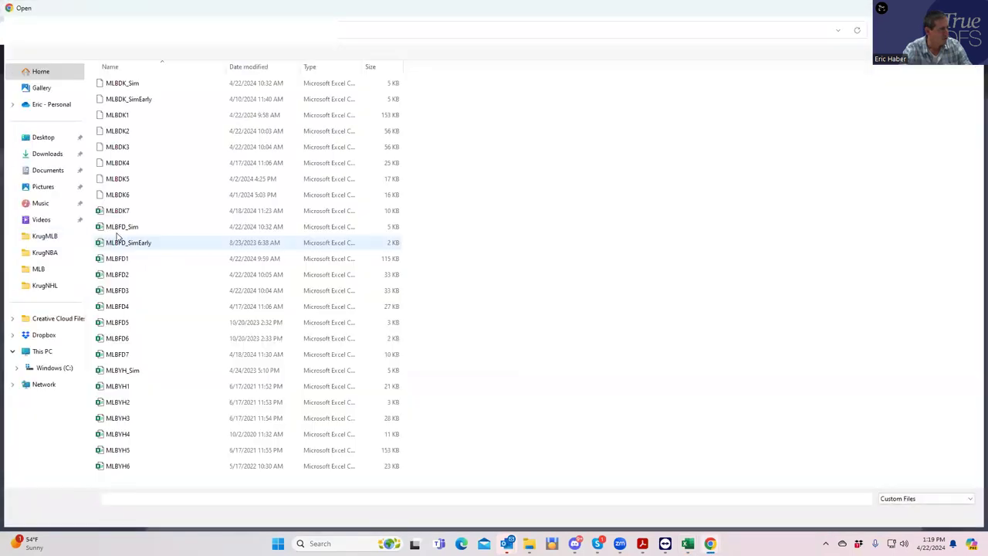
pyautogui.click(53, 285)
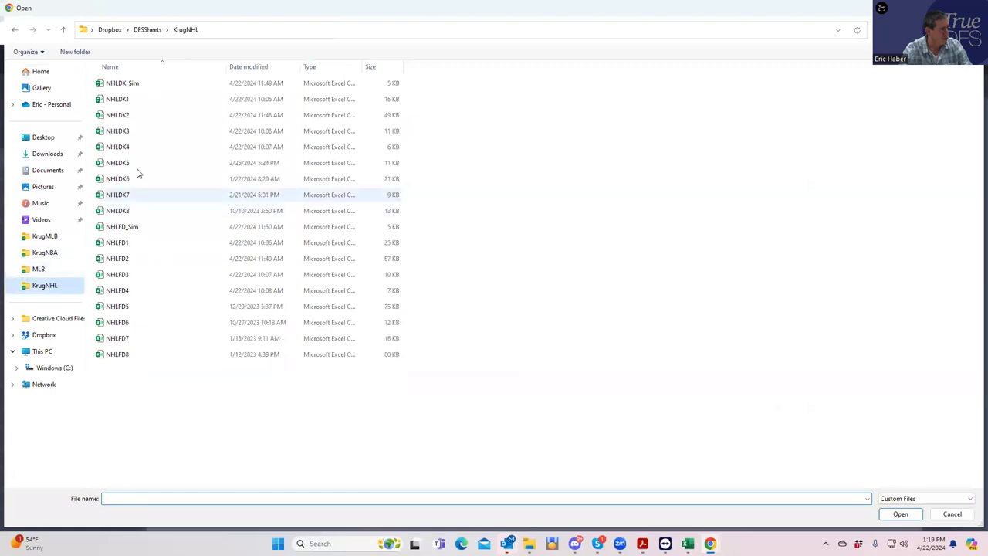
pyautogui.click(129, 85)
pyautogui.click(897, 513)
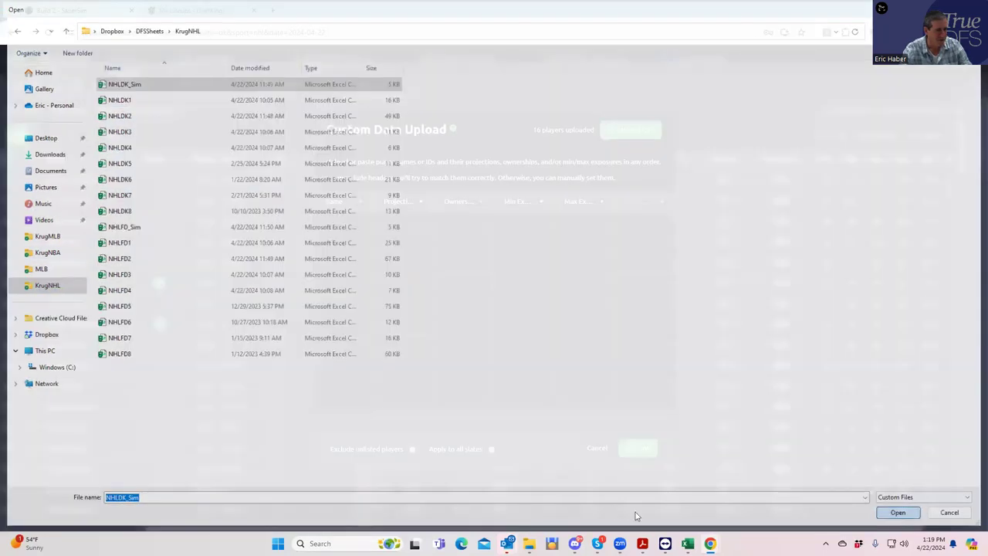
pyautogui.click(414, 452)
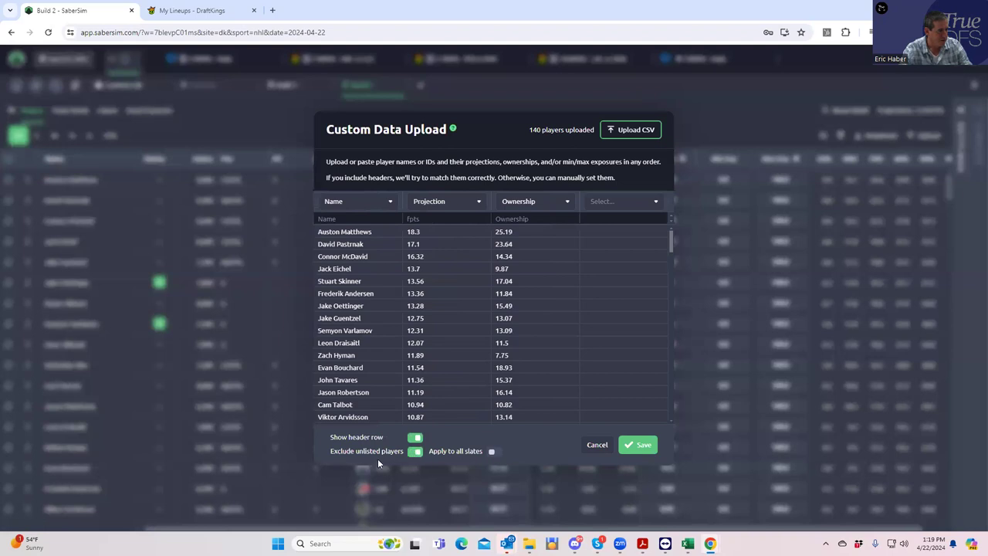
pyautogui.click(638, 445)
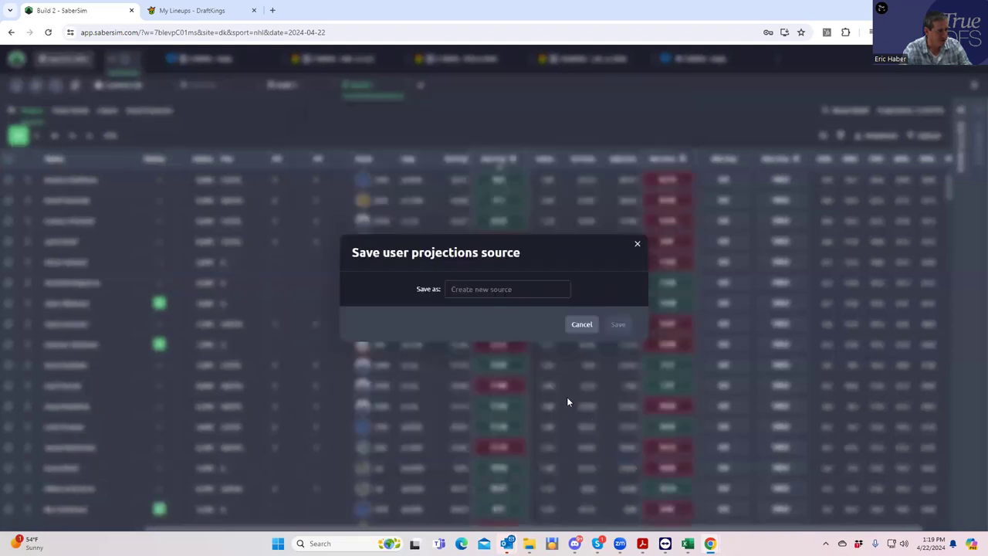
pyautogui.click(581, 322)
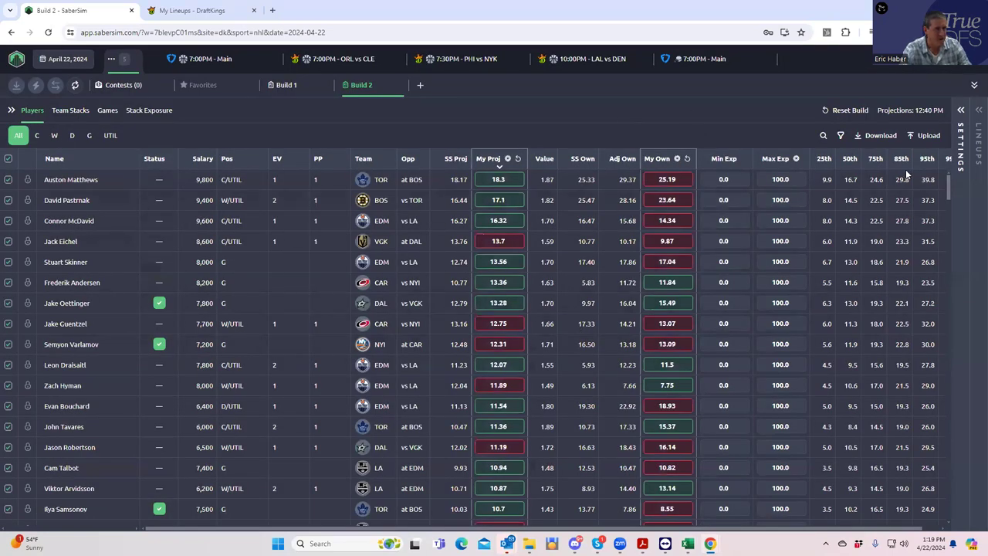
# - Set No. Lineups to 50 in Build Settings and build the lineups
pyautogui.click(958, 109)
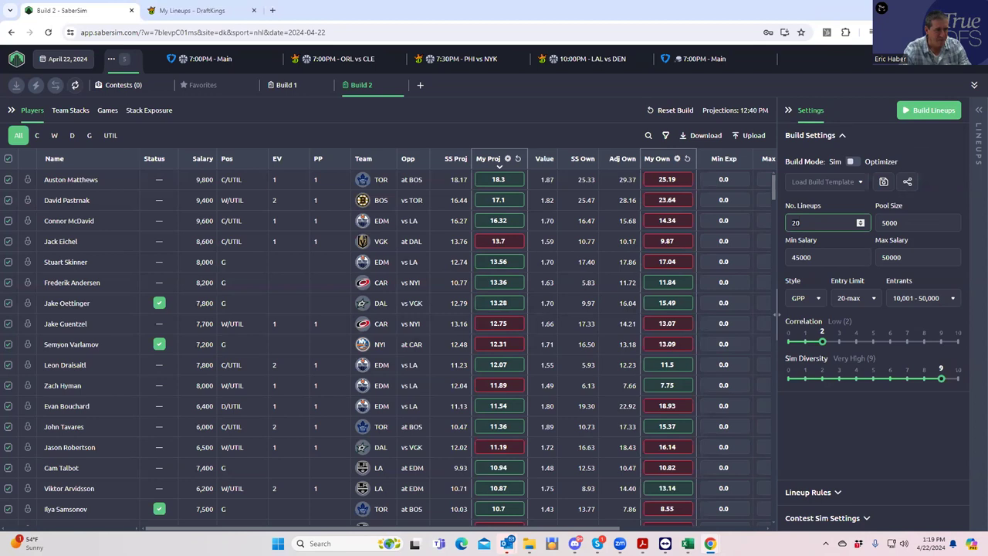
pyautogui.click(811, 223)
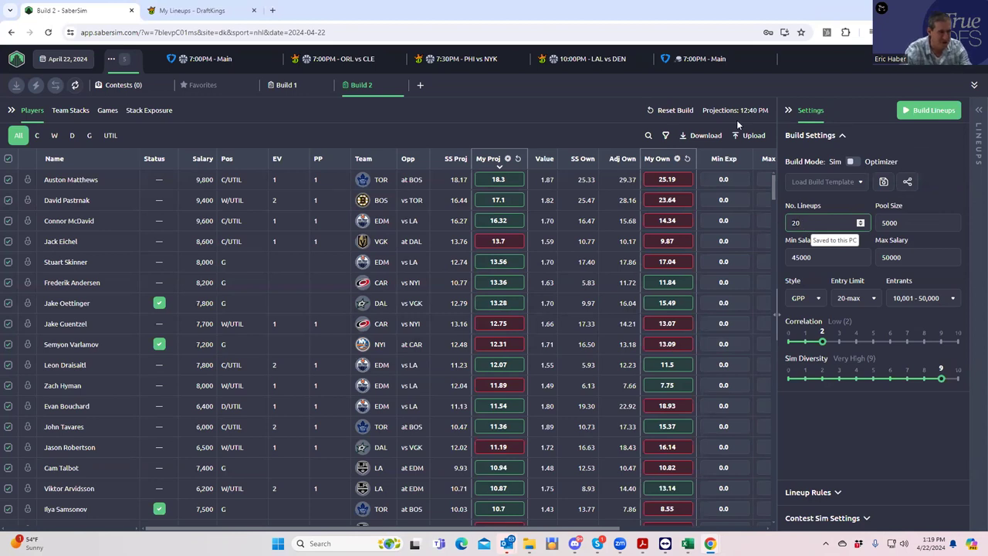
pyautogui.click(861, 221)
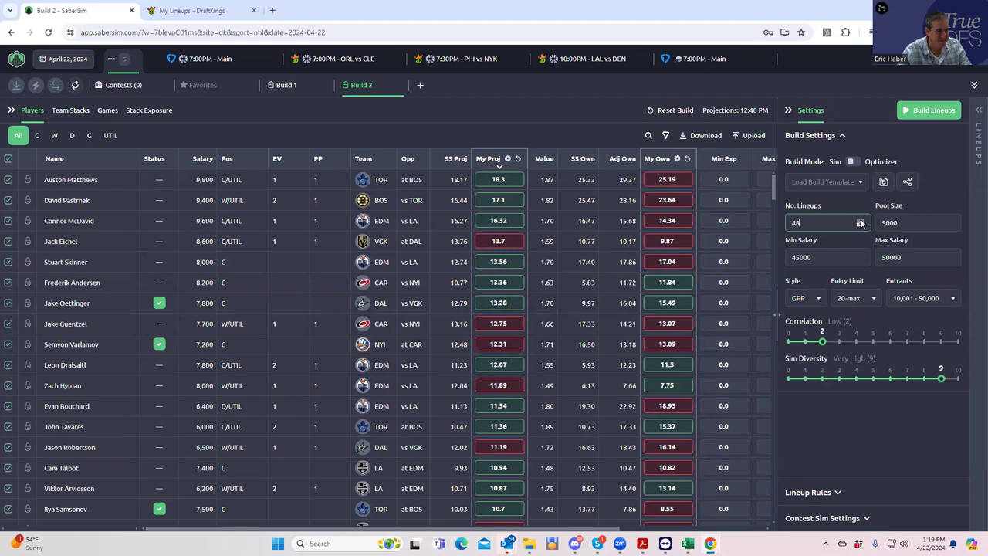
pyautogui.click(930, 109)
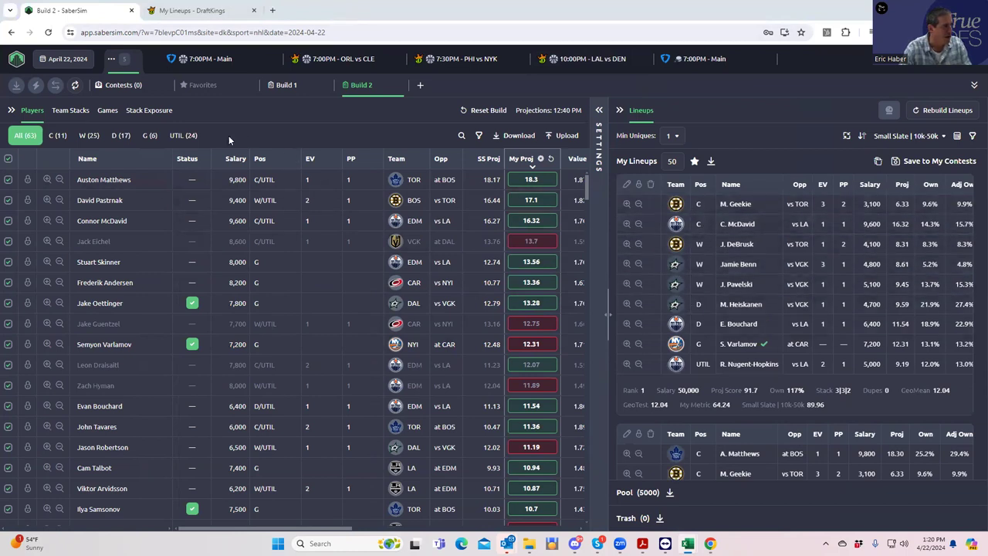
# - Review Stack Exposure by team stacks and by stack type (6-player 32%, 4|3 22%)
pyautogui.click(163, 114)
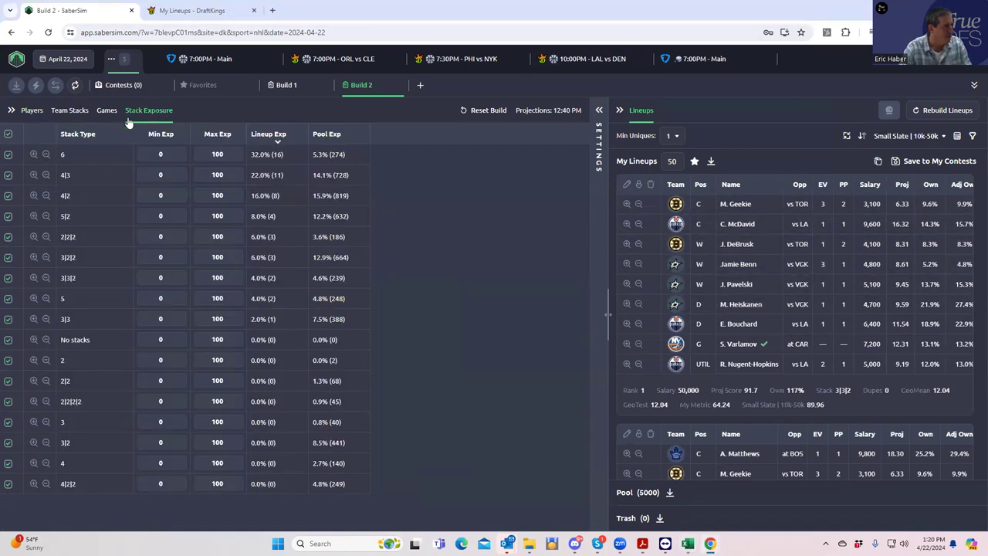
pyautogui.click(82, 113)
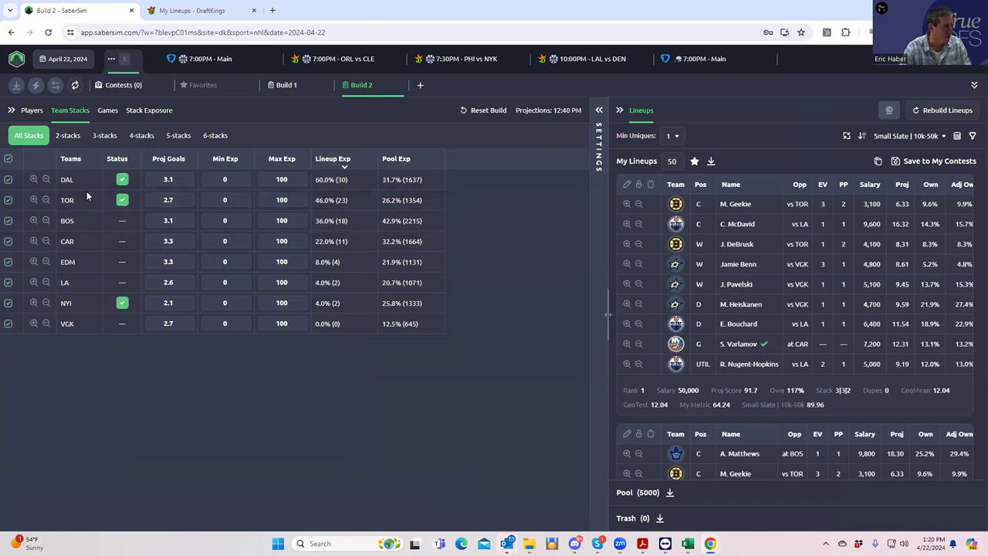
pyautogui.click(139, 113)
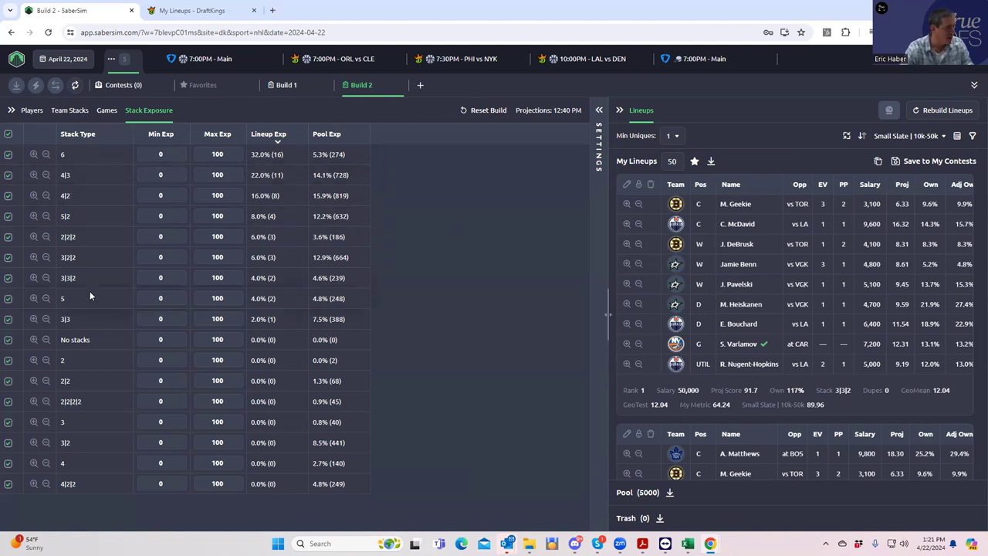
# - Exclude 3|3, 3|2|2, 2|2|2, 4|2 and 2|2 stacks, keeping 3|3|2, and reapply
pyautogui.click(8, 322)
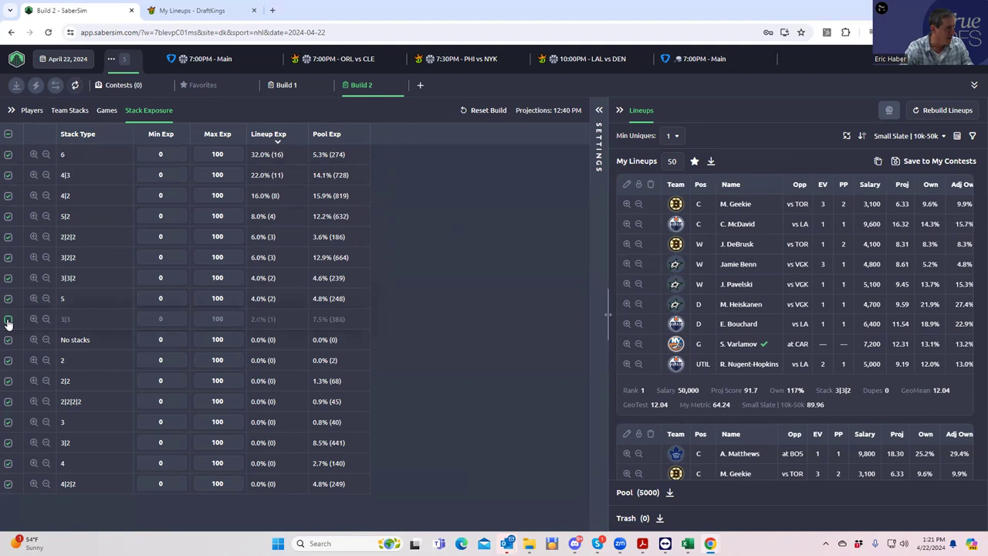
pyautogui.click(8, 278)
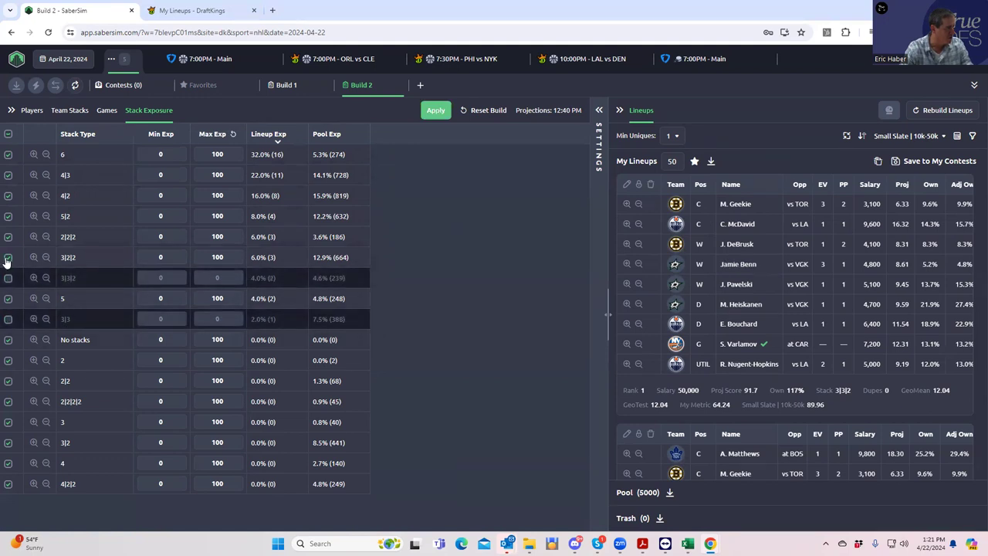
pyautogui.click(8, 259)
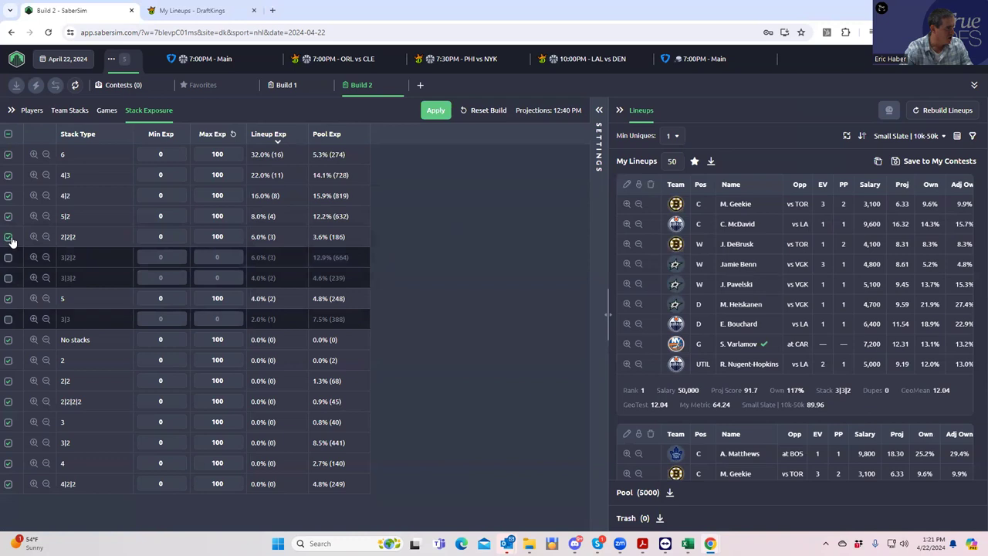
pyautogui.click(8, 238)
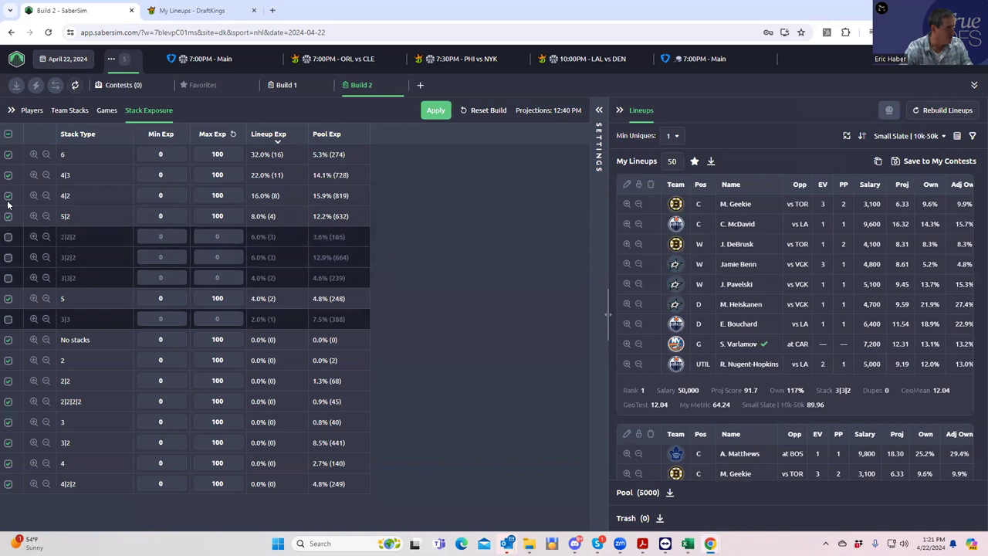
pyautogui.click(8, 278)
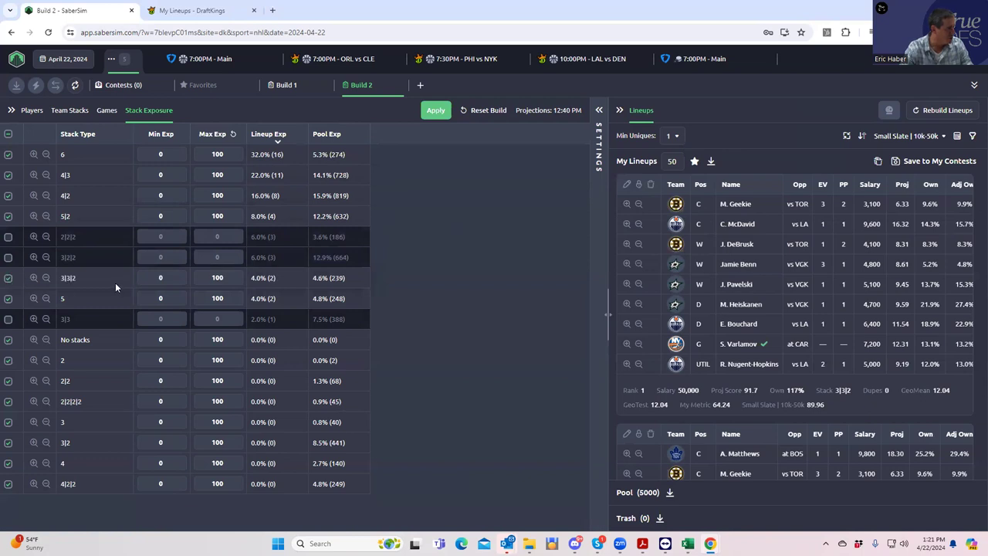
pyautogui.click(9, 197)
pyautogui.click(435, 112)
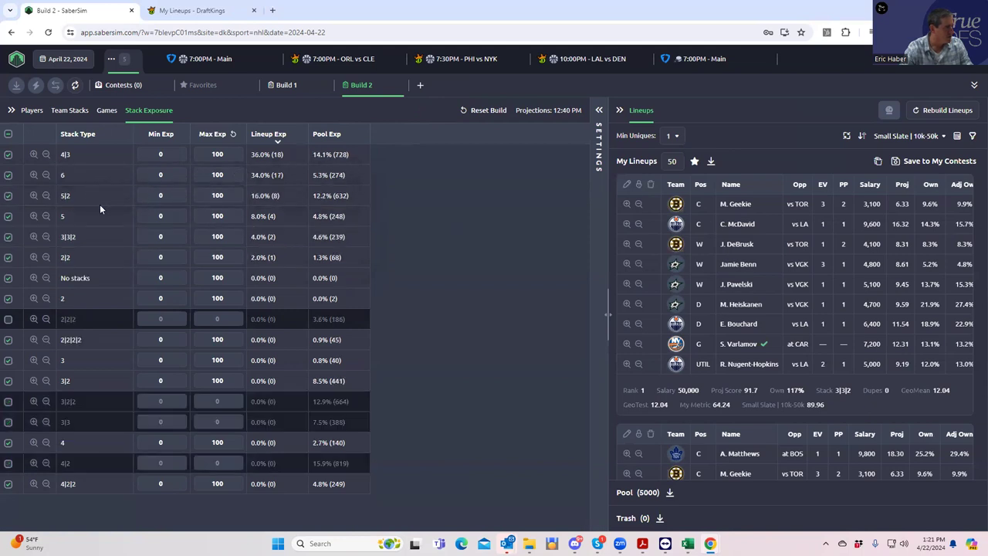
pyautogui.click(7, 259)
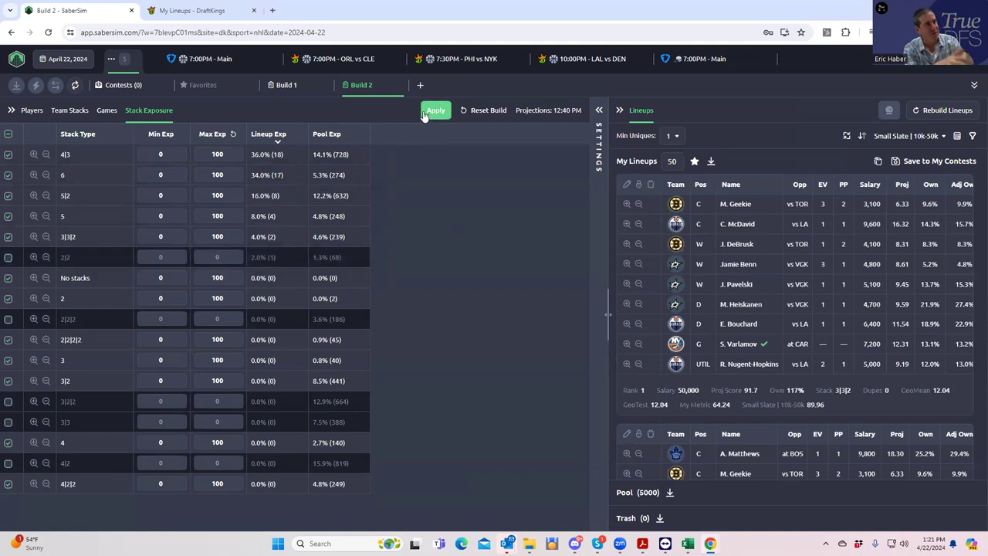
pyautogui.click(435, 111)
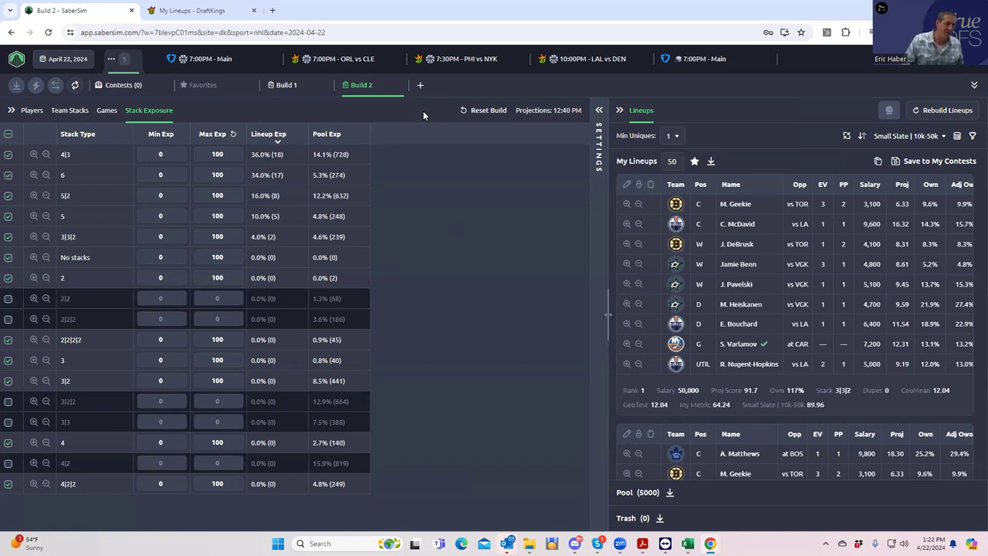
# - Set Min Uniques to 2 and look over the regenerated lineups
pyautogui.click(676, 136)
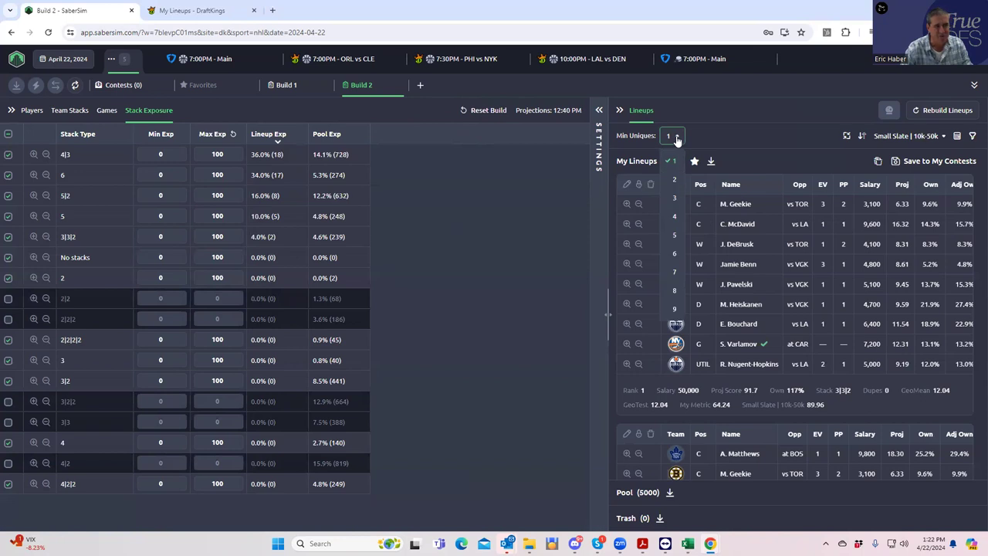
pyautogui.click(674, 179)
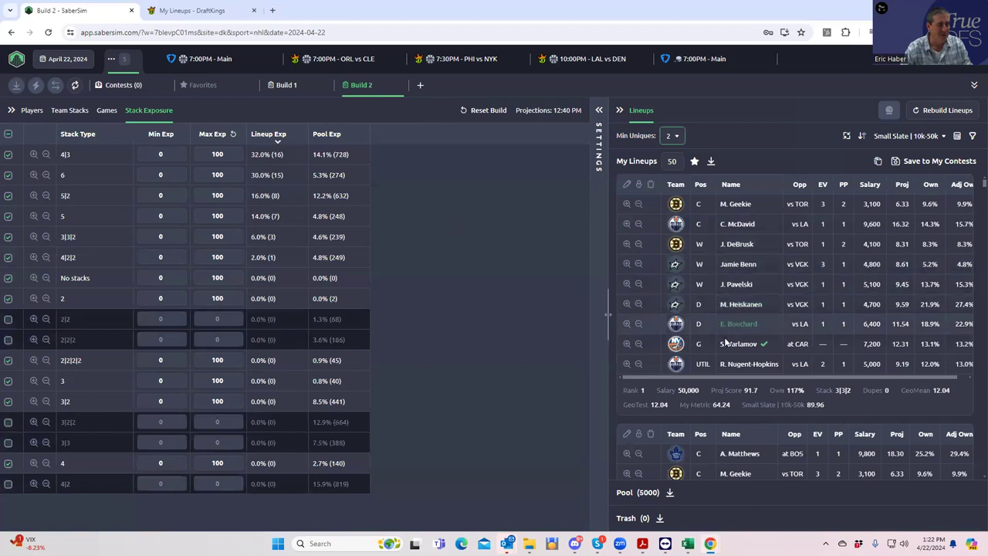
pyautogui.scroll(-5, 722, 357)
pyautogui.scroll(2, 723, 361)
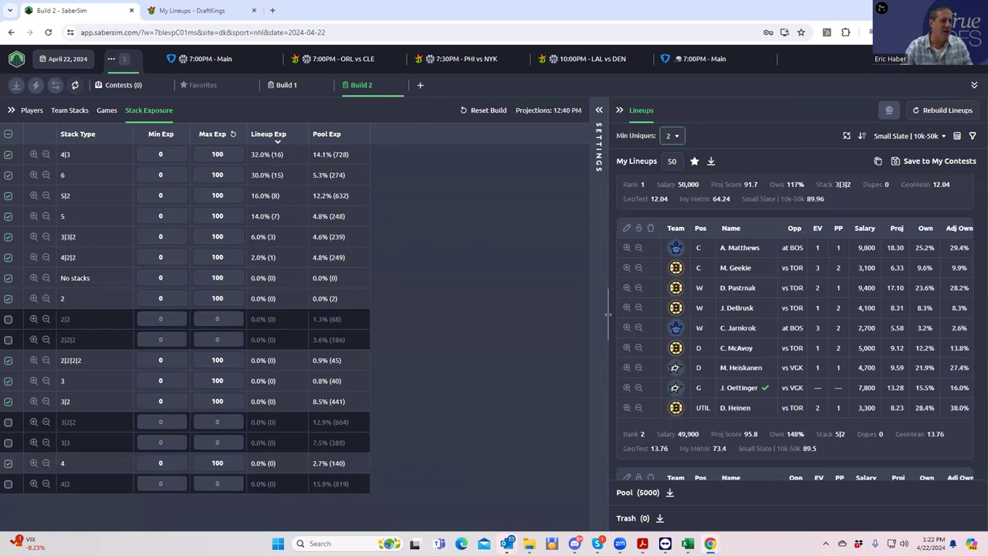
# - Upload the newest DKEntries CSV from Downloads to the Save 50 Lineups dialog
pyautogui.click(897, 162)
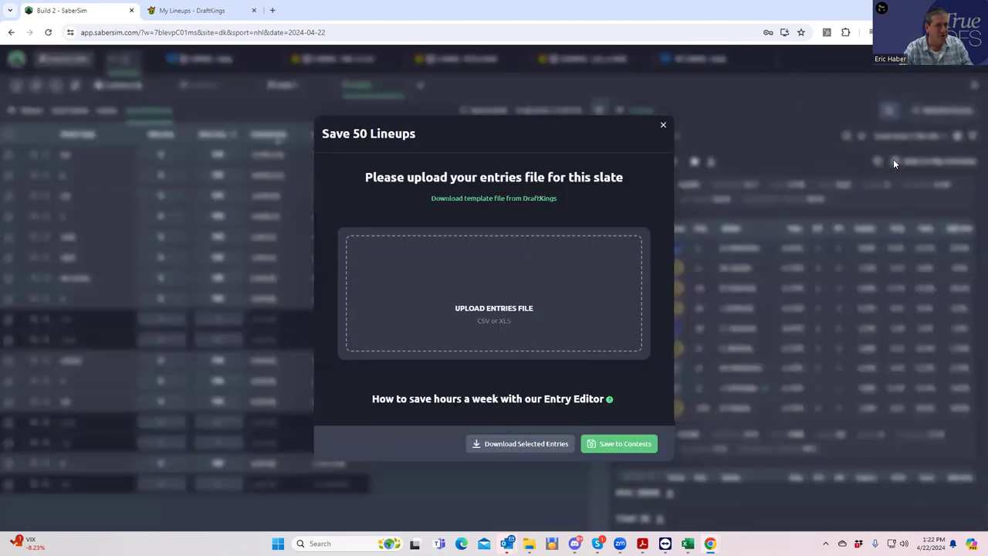
pyautogui.click(496, 197)
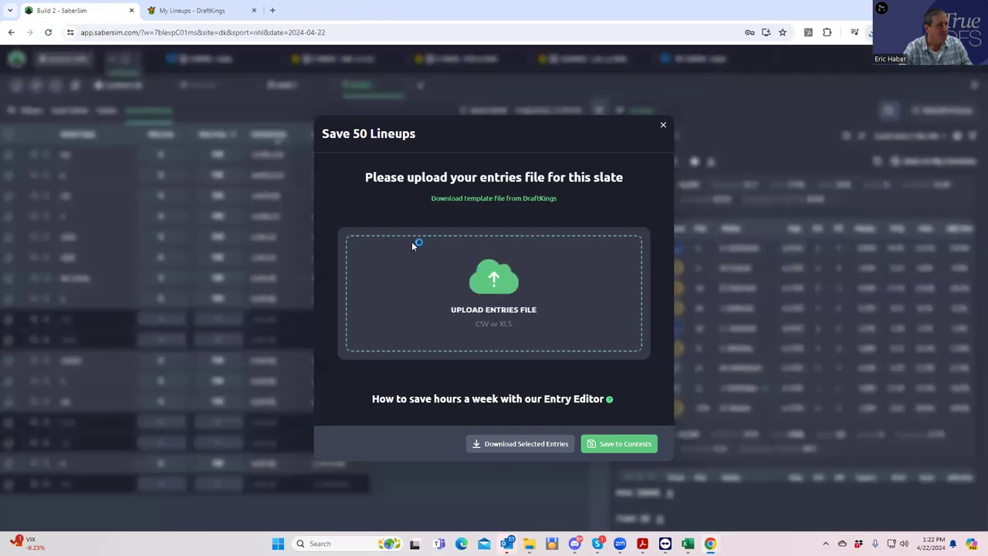
pyautogui.click(412, 244)
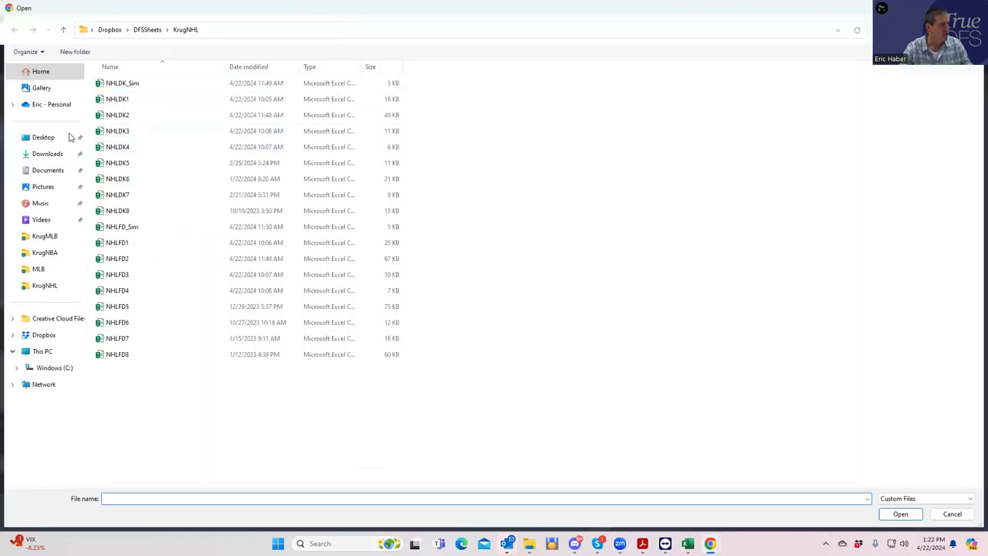
pyautogui.click(55, 152)
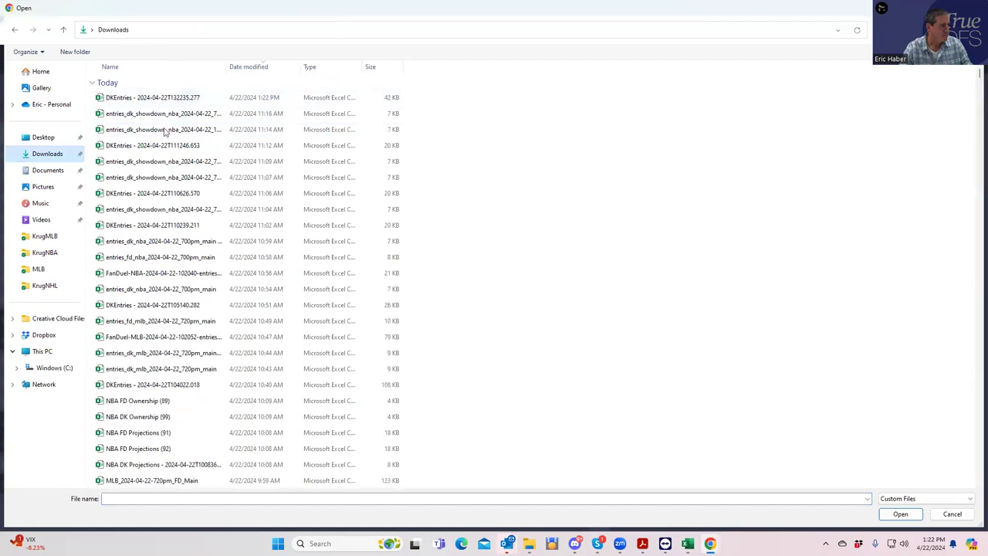
pyautogui.click(164, 97)
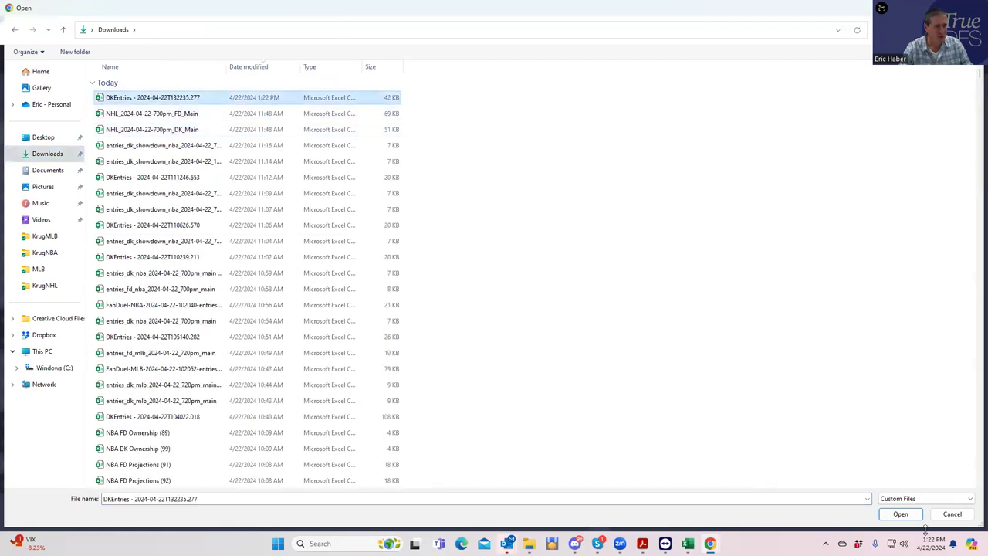
pyautogui.click(900, 514)
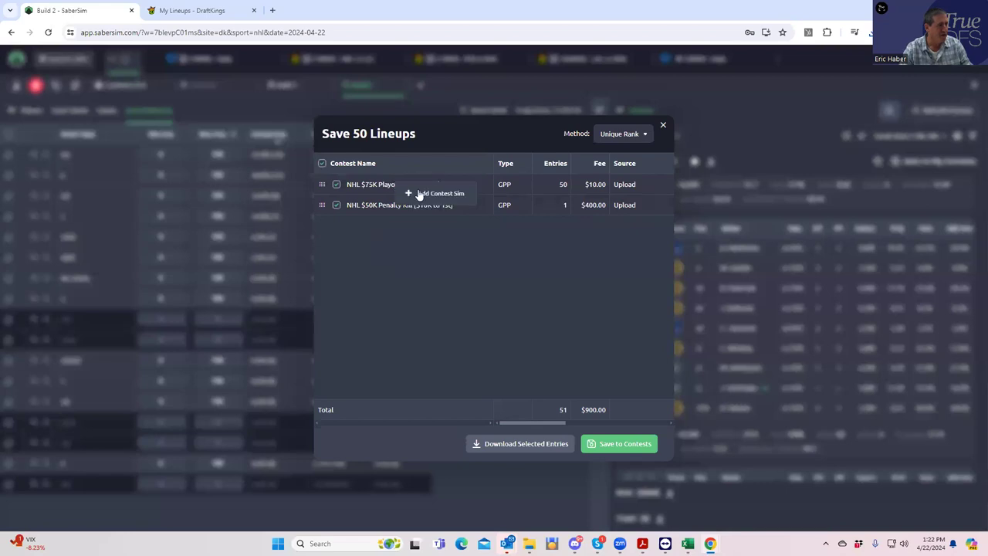
# - Set the $75K contest's sim field lineups to Build 2 and save
pyautogui.click(419, 189)
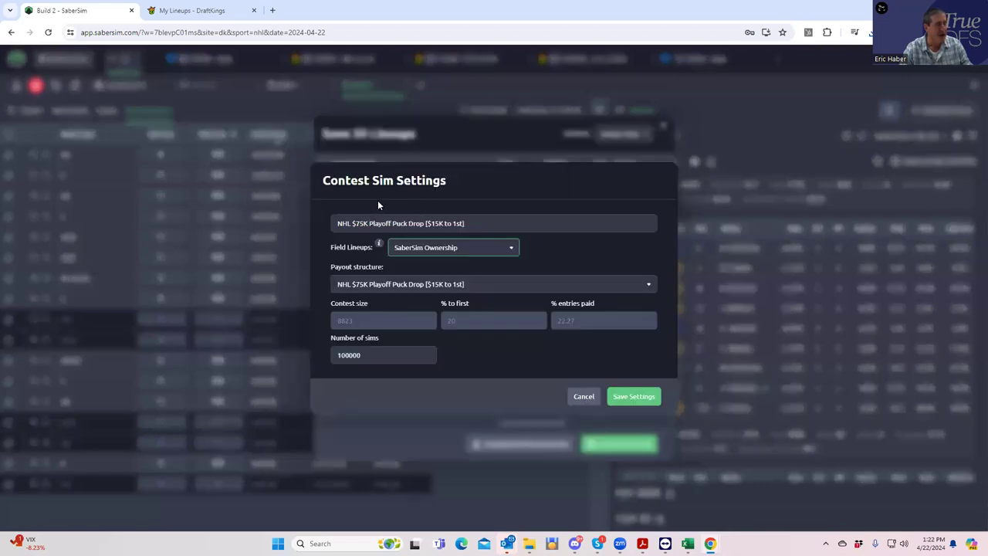
pyautogui.click(452, 248)
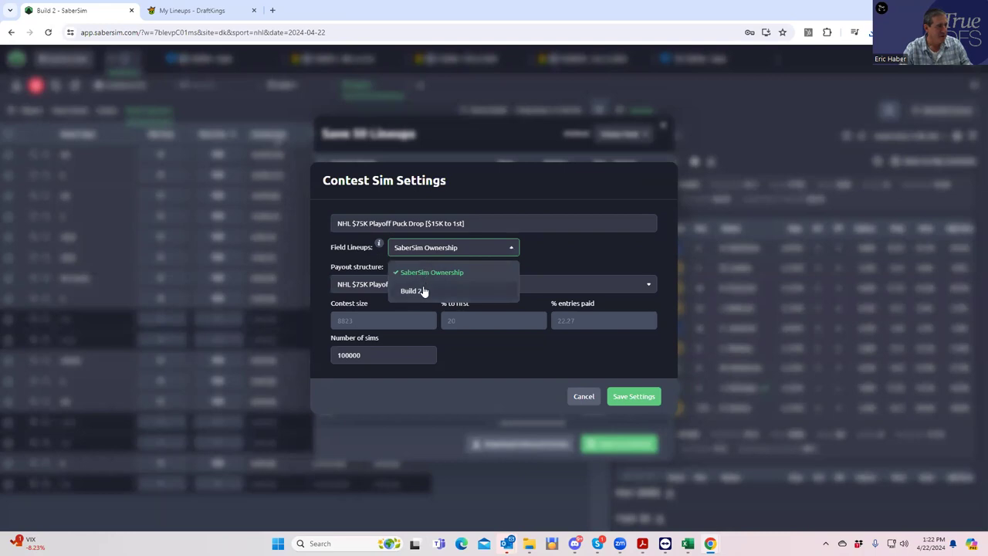
pyautogui.click(421, 290)
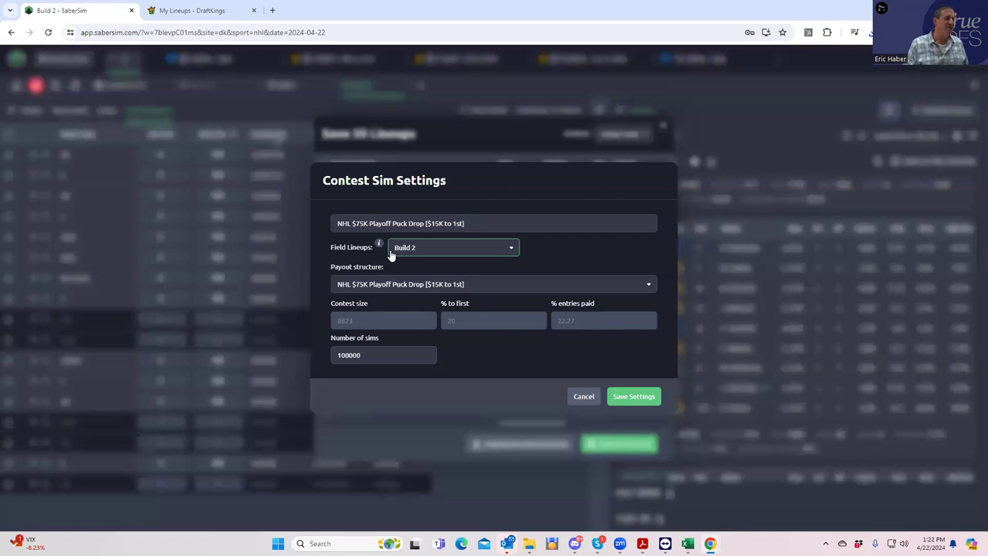
pyautogui.click(638, 398)
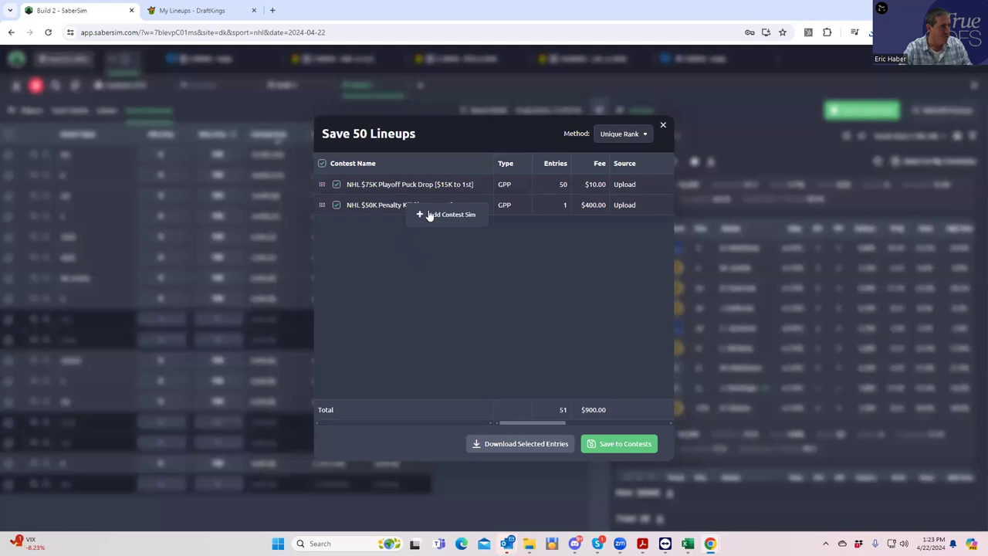
# - Set the $50K contest's sim field lineups to Build 2, save, and close the dialog
pyautogui.click(433, 213)
pyautogui.click(472, 255)
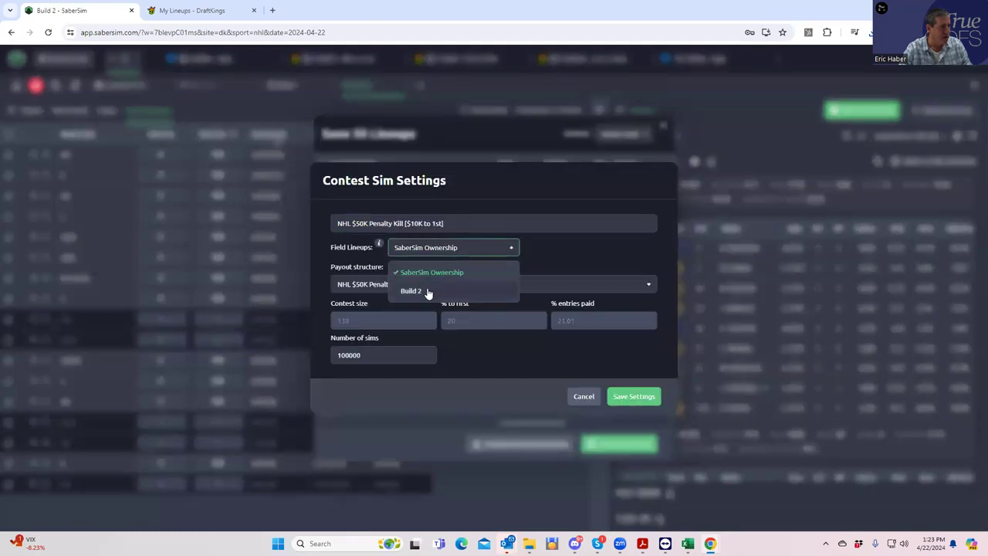
pyautogui.click(426, 291)
pyautogui.click(633, 397)
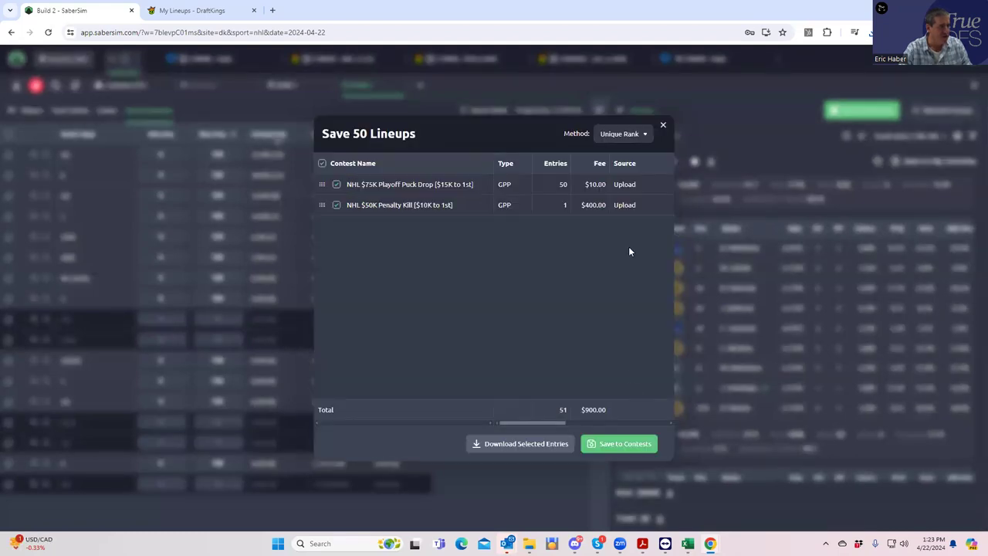
pyautogui.click(663, 128)
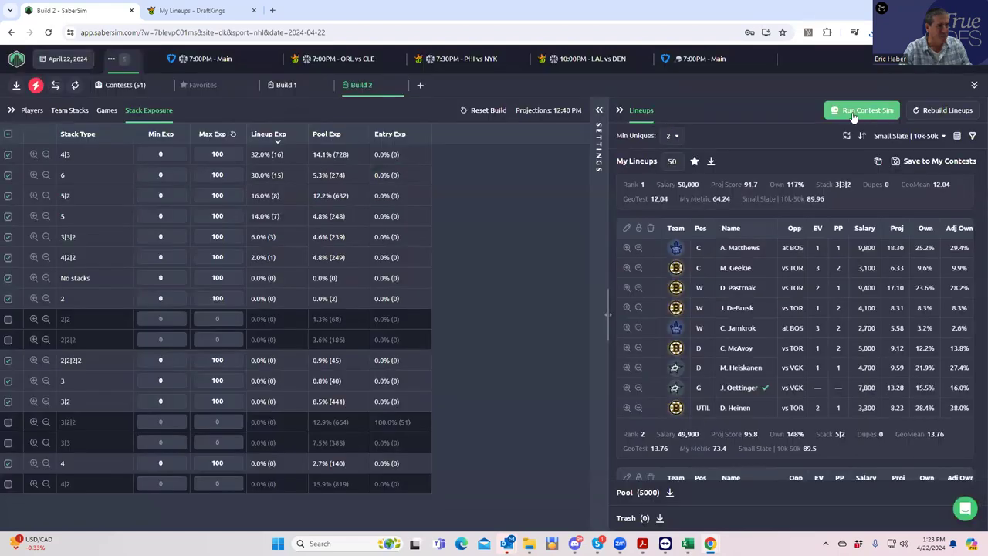
# - Run the contest sim on the Build 2 lineups and open the sort-metric list
pyautogui.click(853, 113)
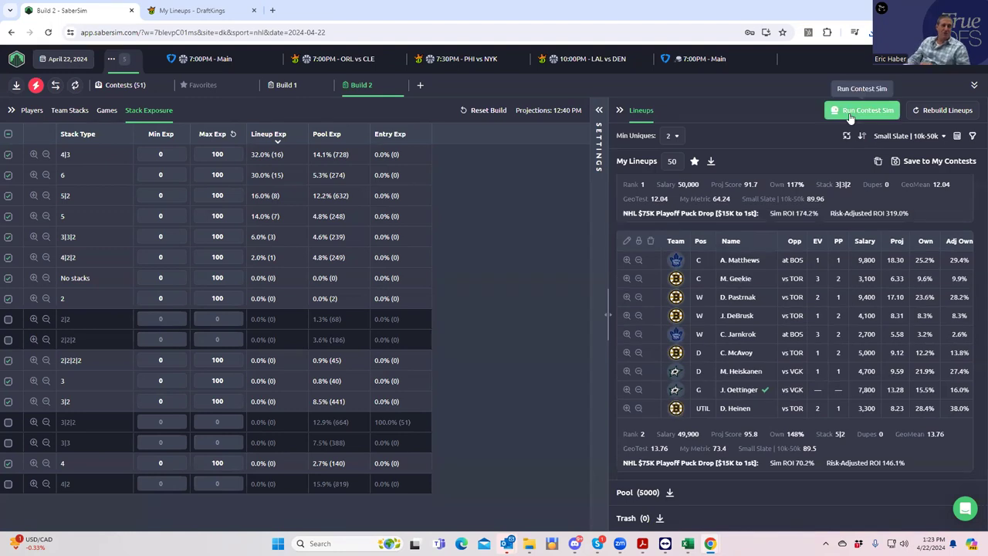
pyautogui.click(911, 136)
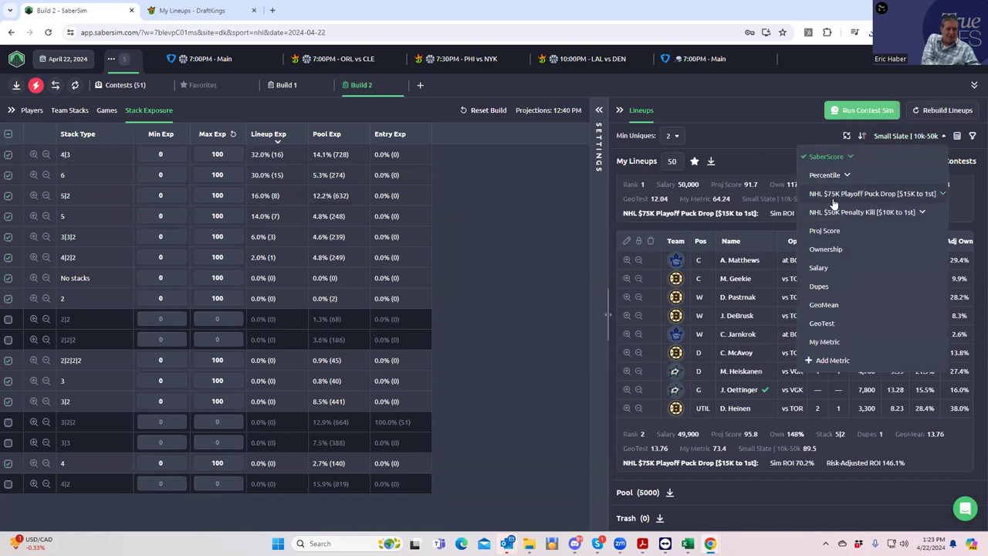
# - Sort lineups by $75K Playoff Puck Drop RAROI and exclude the 4 stack type
pyautogui.click(840, 202)
pyautogui.click(827, 230)
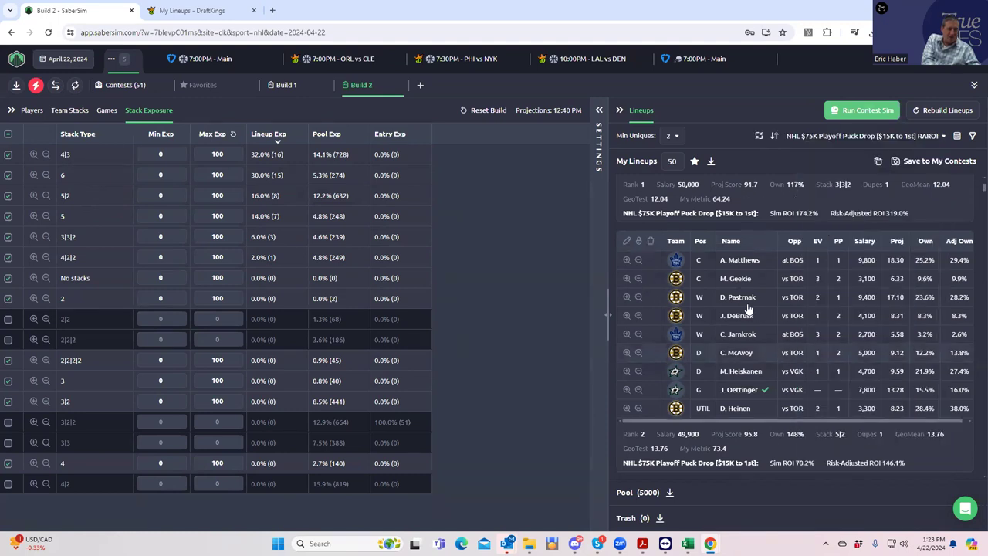
pyautogui.scroll(3, 737, 281)
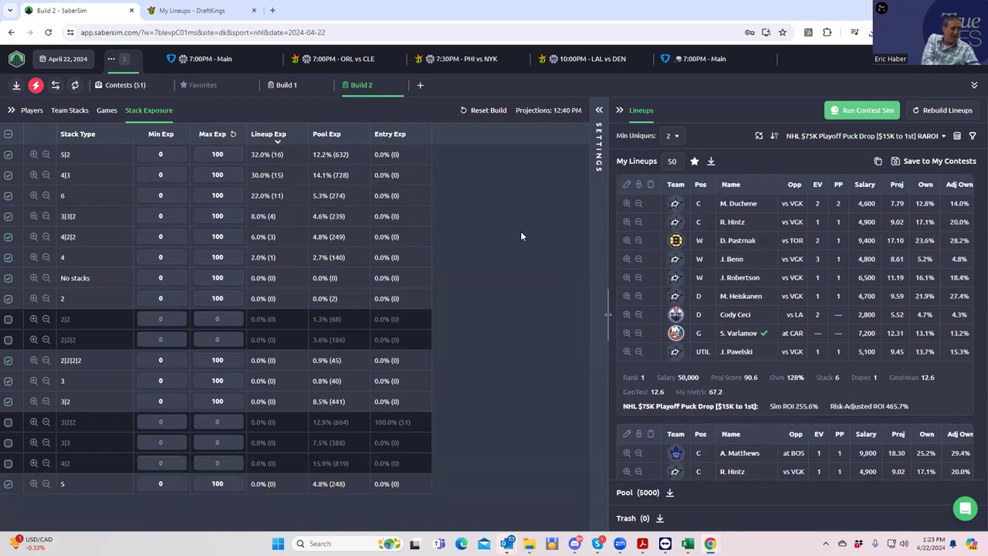
pyautogui.click(8, 258)
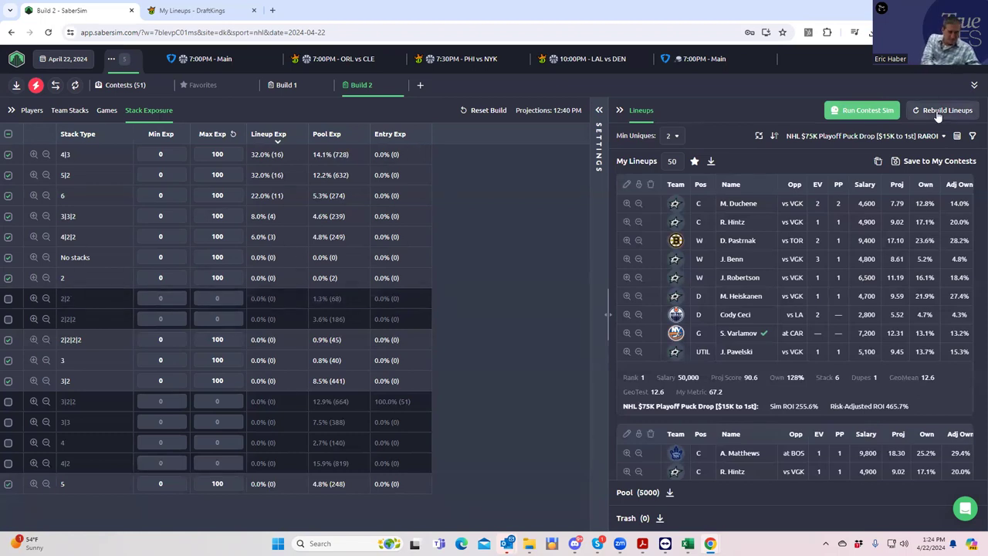
# - Save the Build 2 lineups to the $75K Playoff Puck Drop only, excluding the $50K Penalty Kill
pyautogui.click(896, 164)
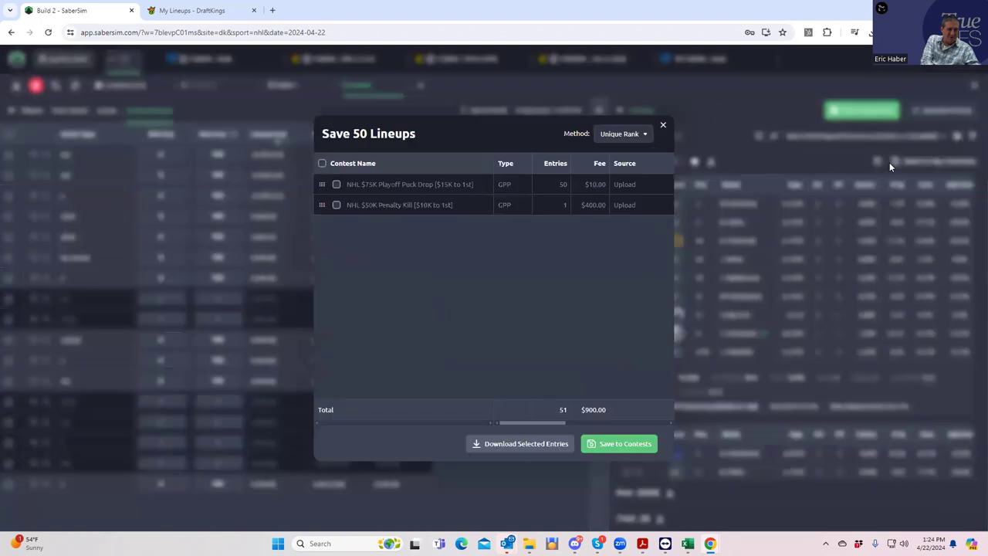
pyautogui.click(337, 206)
pyautogui.click(618, 443)
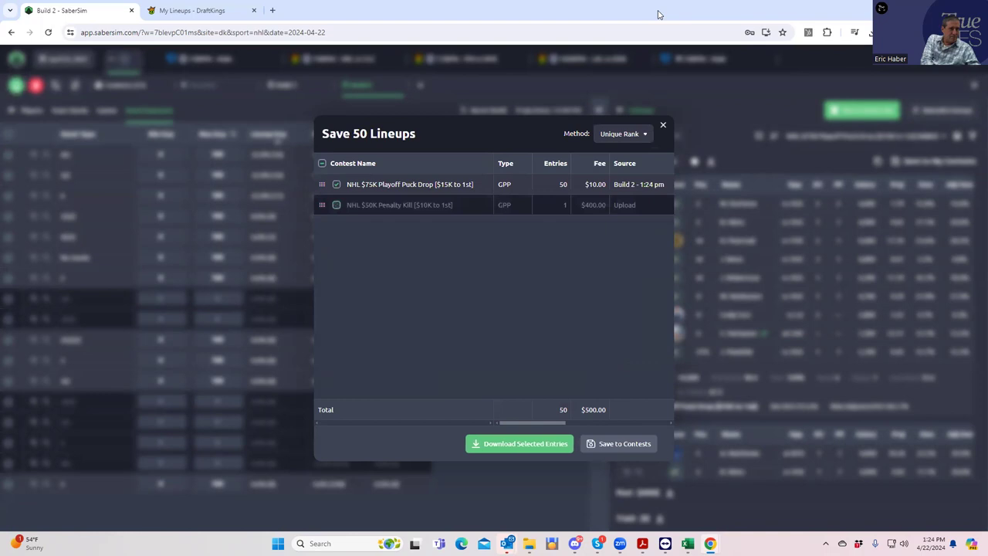
pyautogui.hotkey('ctrl', 'a')
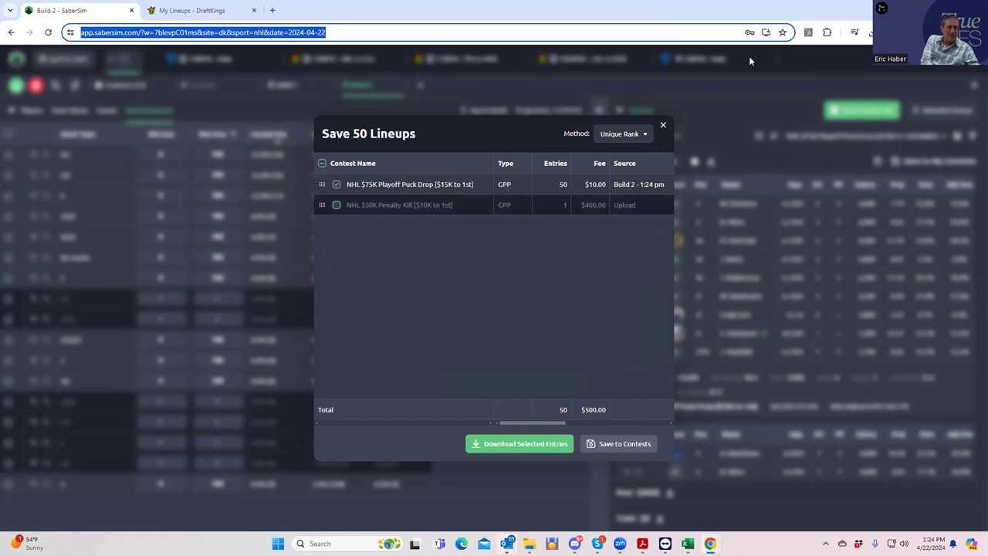
pyautogui.press('Escape')
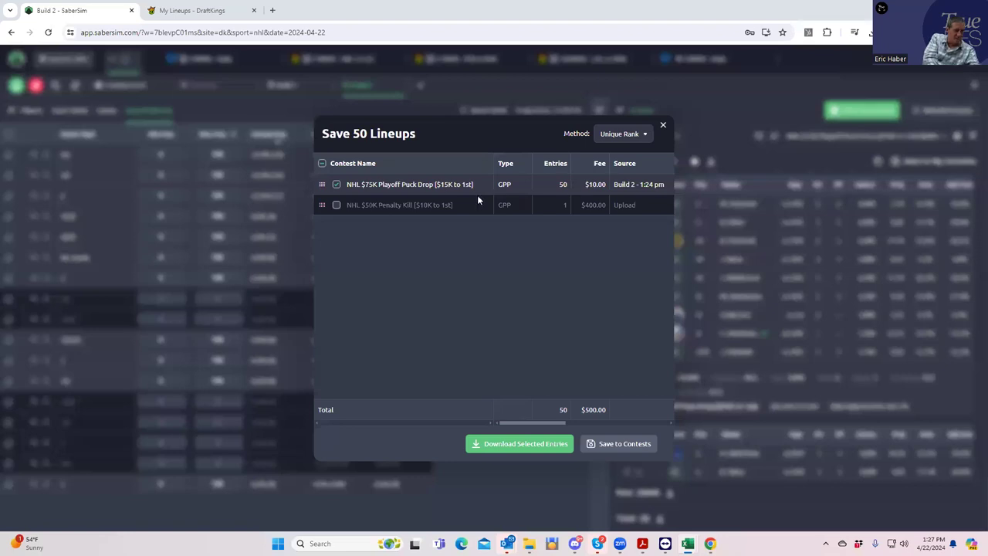
pyautogui.click(336, 184)
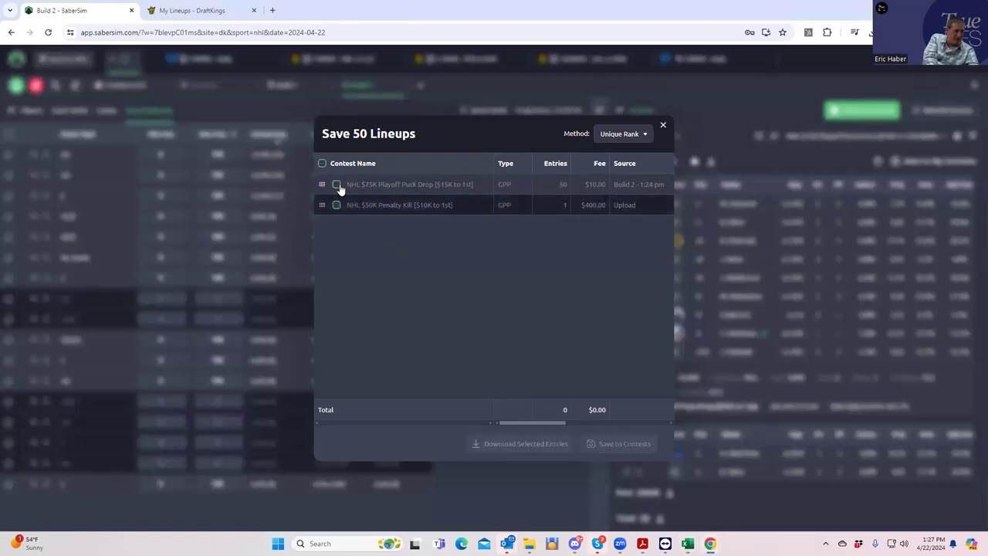
pyautogui.click(663, 125)
# - Re-rank lineups by $50K Penalty Kill RAROI and reset the save targets to the $75K contest
pyautogui.click(884, 137)
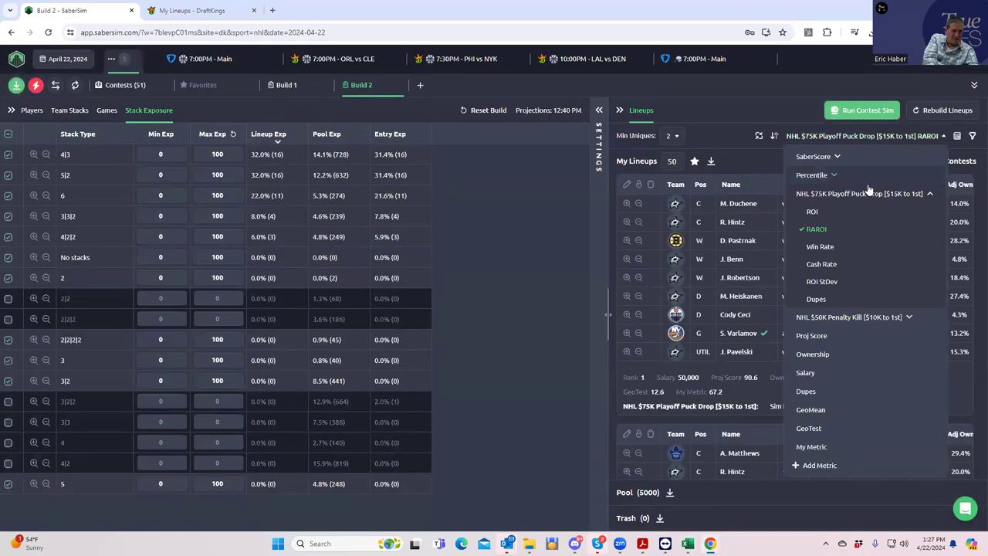
pyautogui.click(869, 318)
pyautogui.click(823, 353)
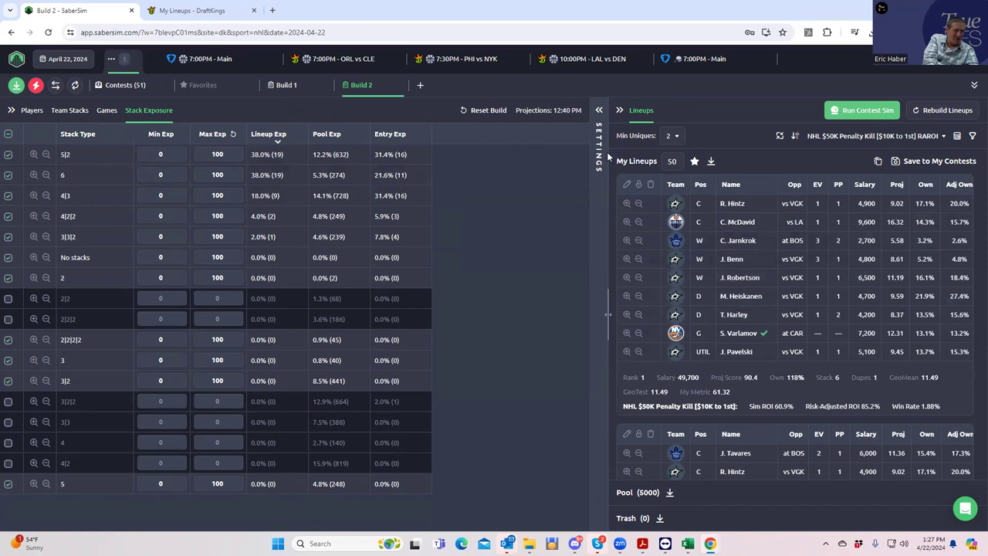
pyautogui.click(896, 162)
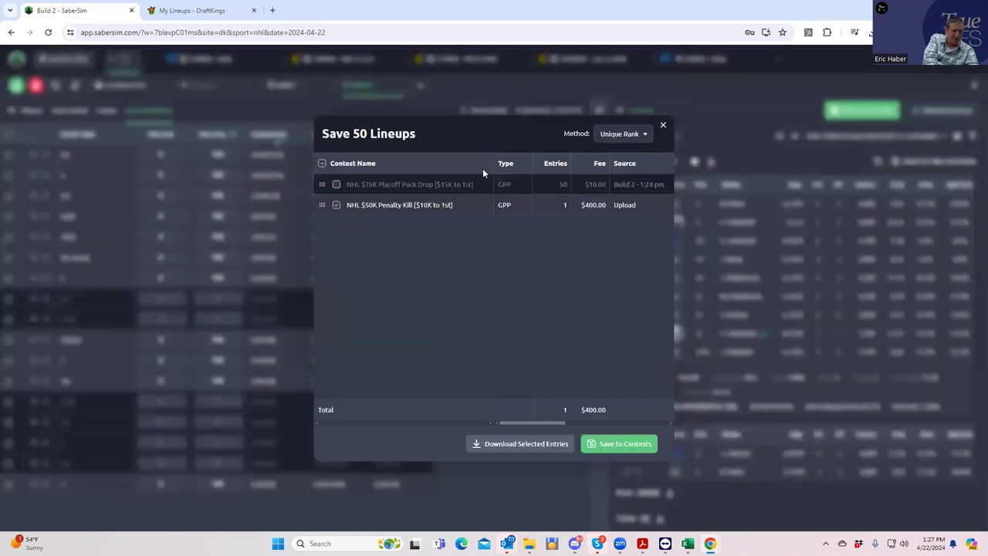
pyautogui.click(337, 185)
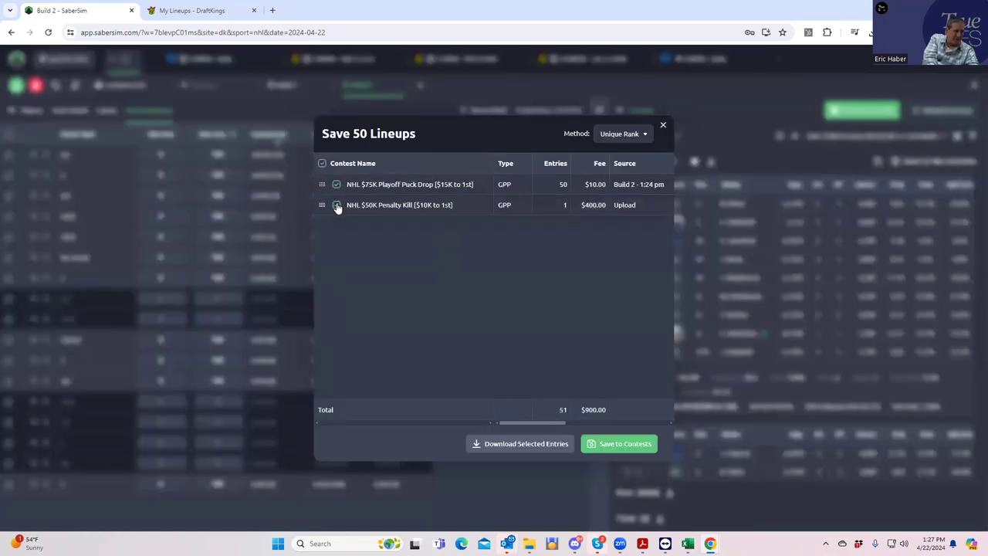
pyautogui.click(336, 204)
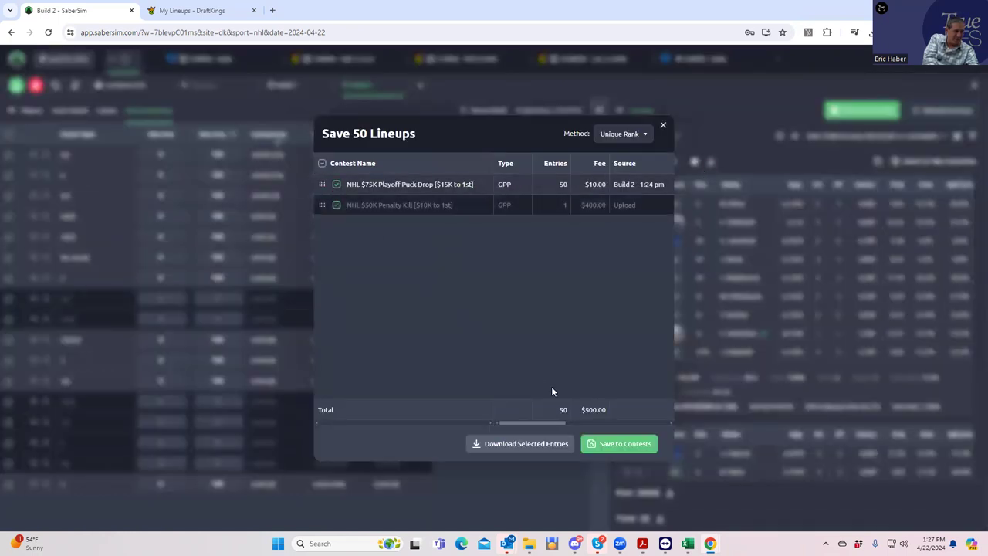
pyautogui.click(664, 127)
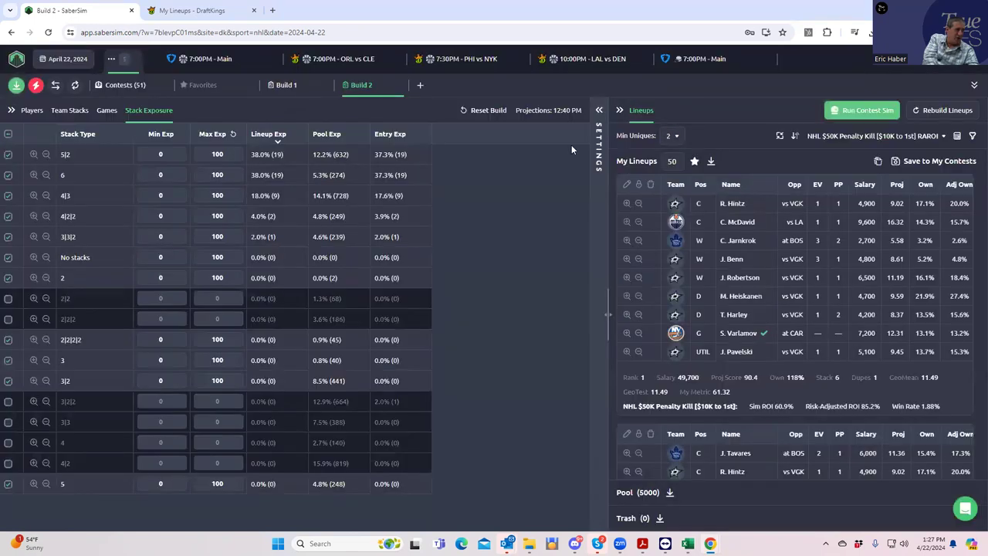
# - Review the out players, re-rank by $75K Playoff Puck Drop RAROI, and target that contest for saving
pyautogui.click(36, 86)
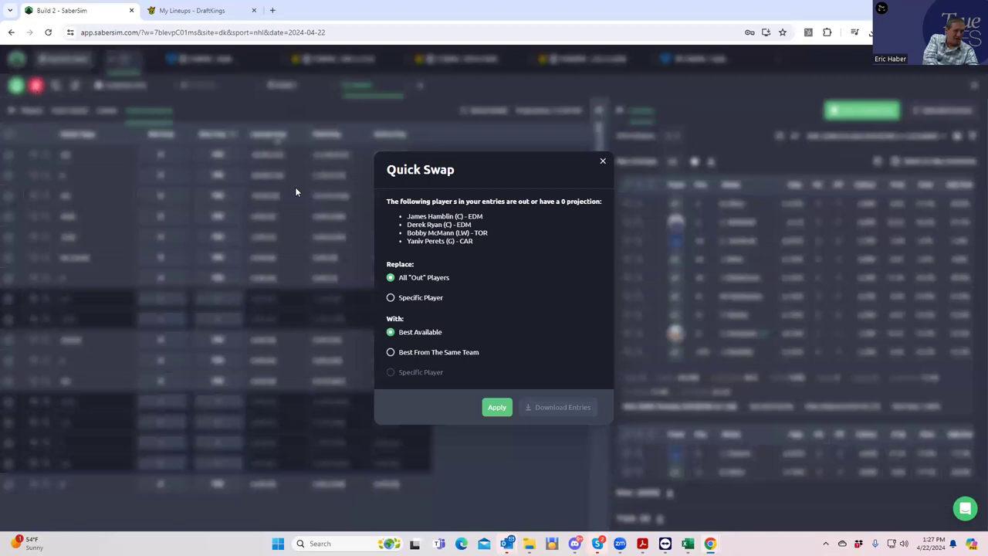
pyautogui.click(605, 164)
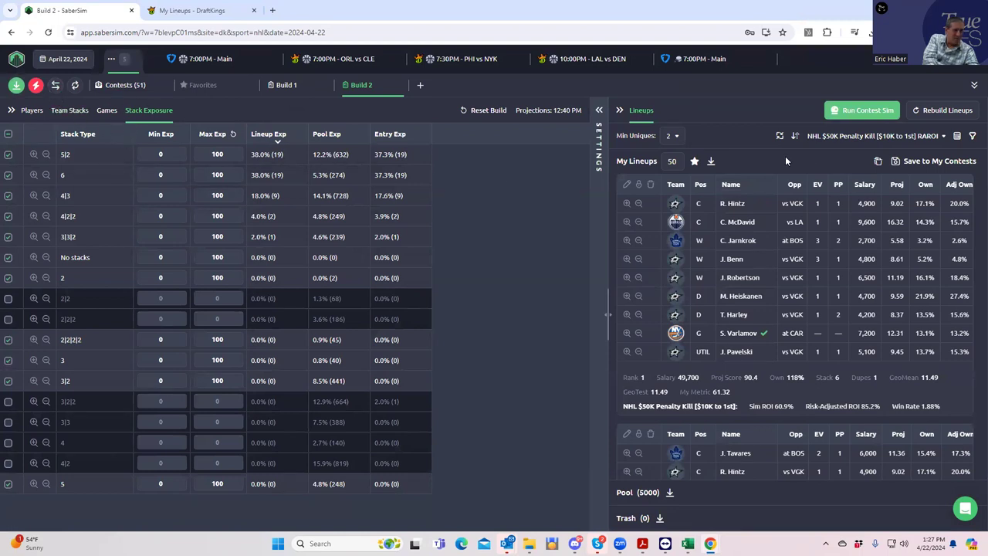
pyautogui.click(920, 139)
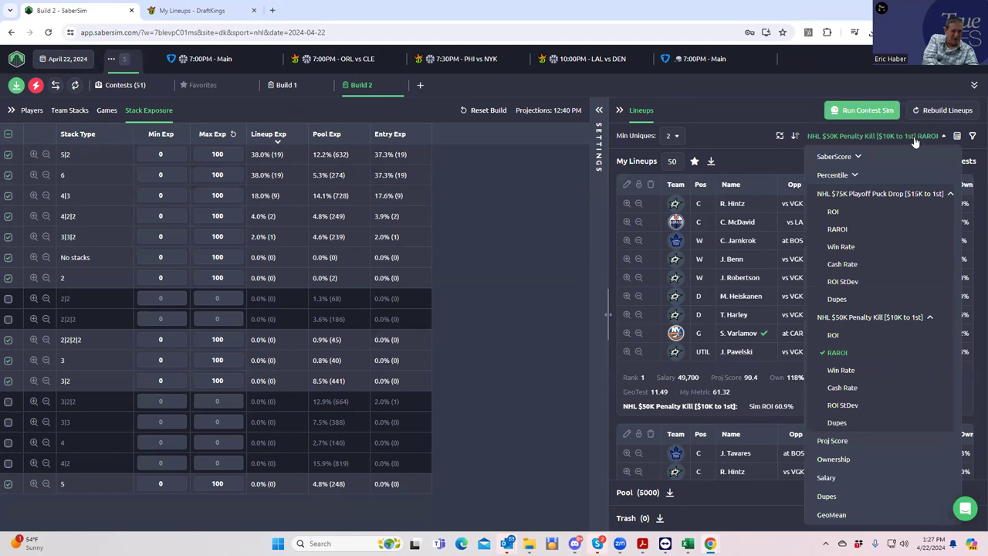
pyautogui.click(875, 195)
pyautogui.click(875, 196)
pyautogui.click(838, 229)
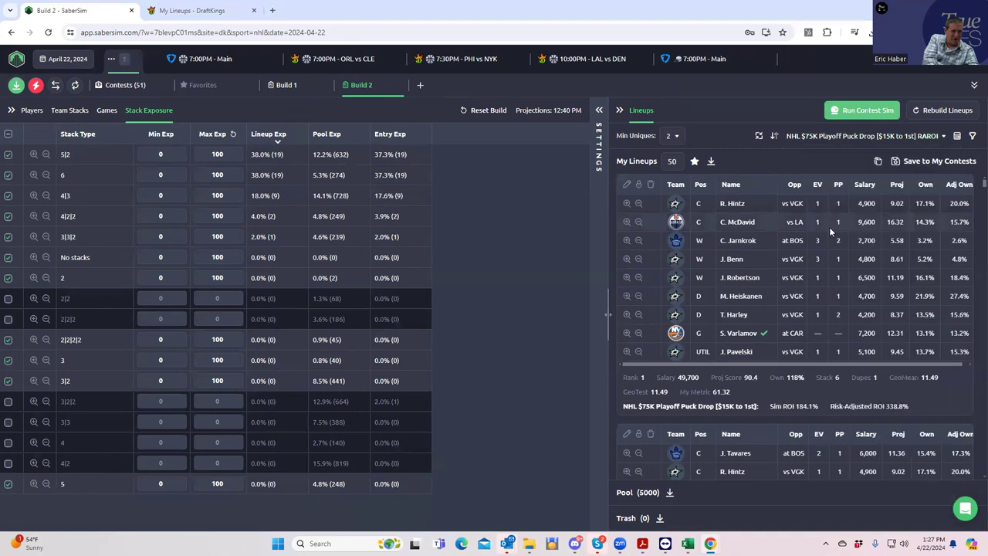
pyautogui.click(895, 162)
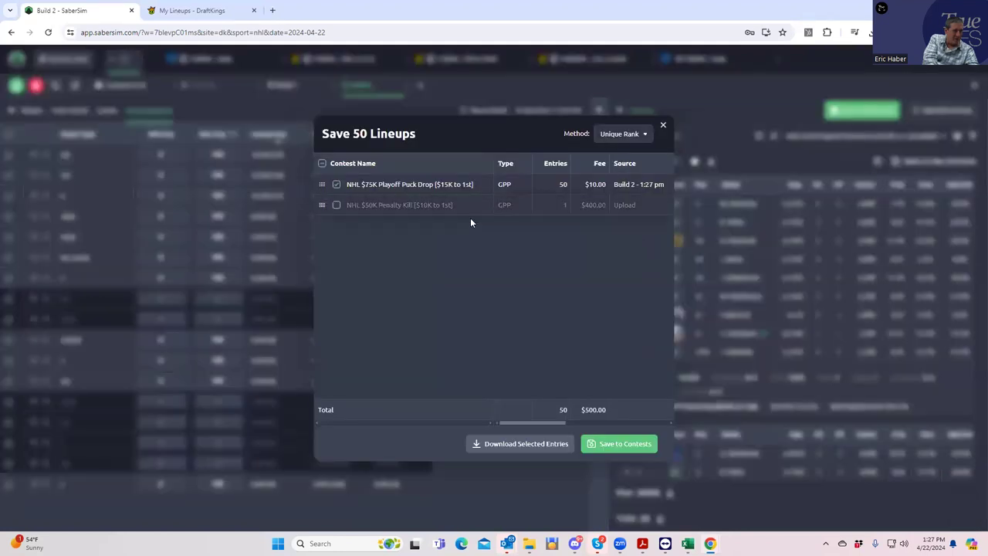
pyautogui.click(336, 185)
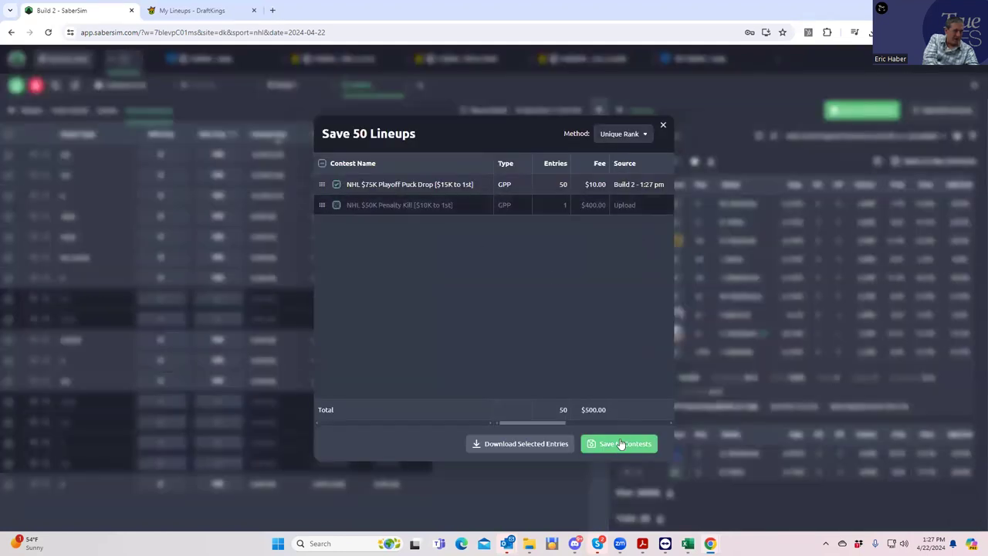
# - Swap all out players for the best available, running Quick Swap a second time for the remaining player
pyautogui.click(663, 125)
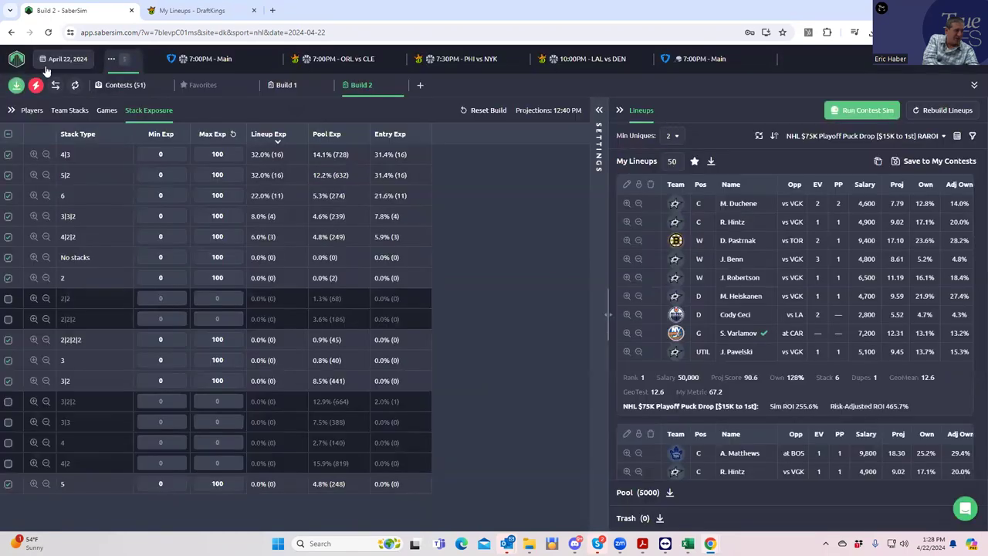
pyautogui.click(35, 85)
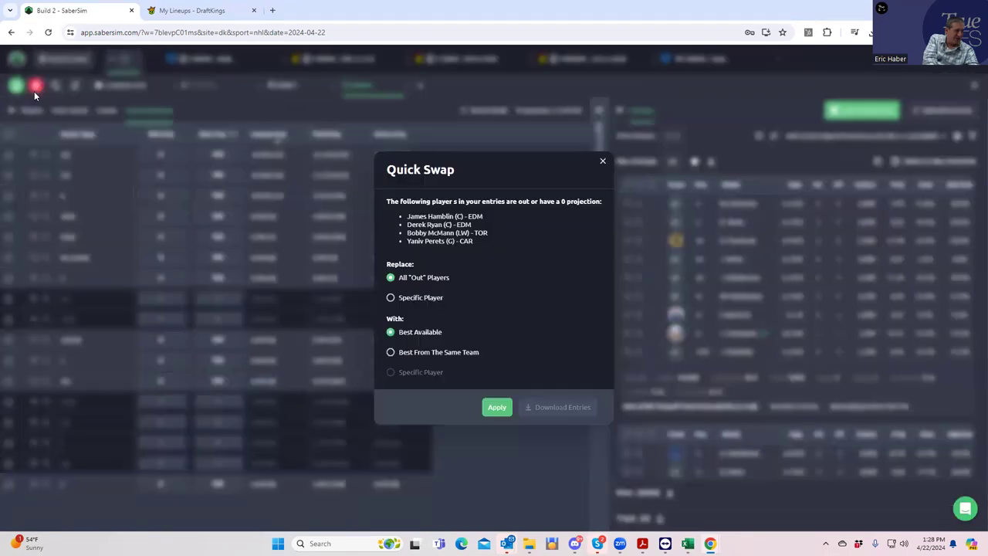
pyautogui.click(496, 408)
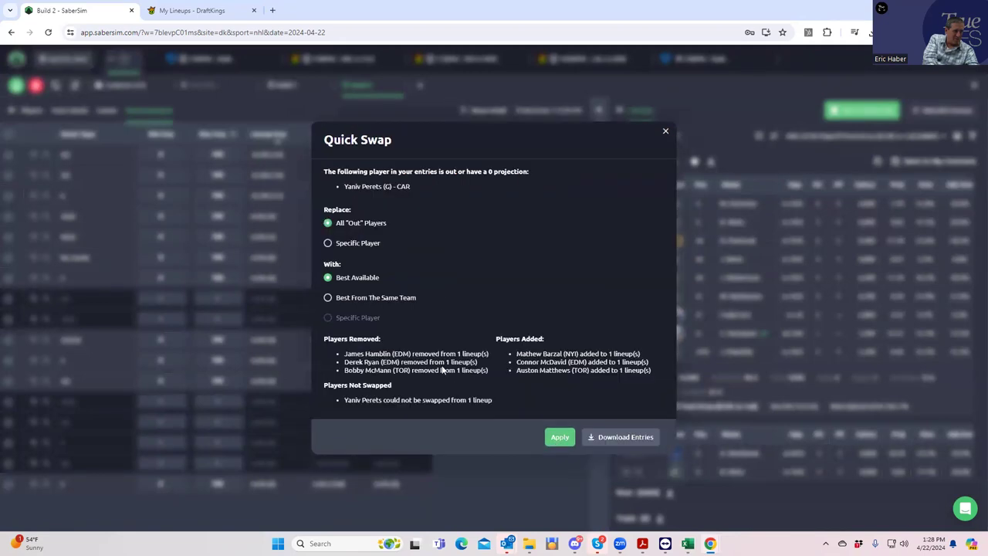
pyautogui.click(666, 130)
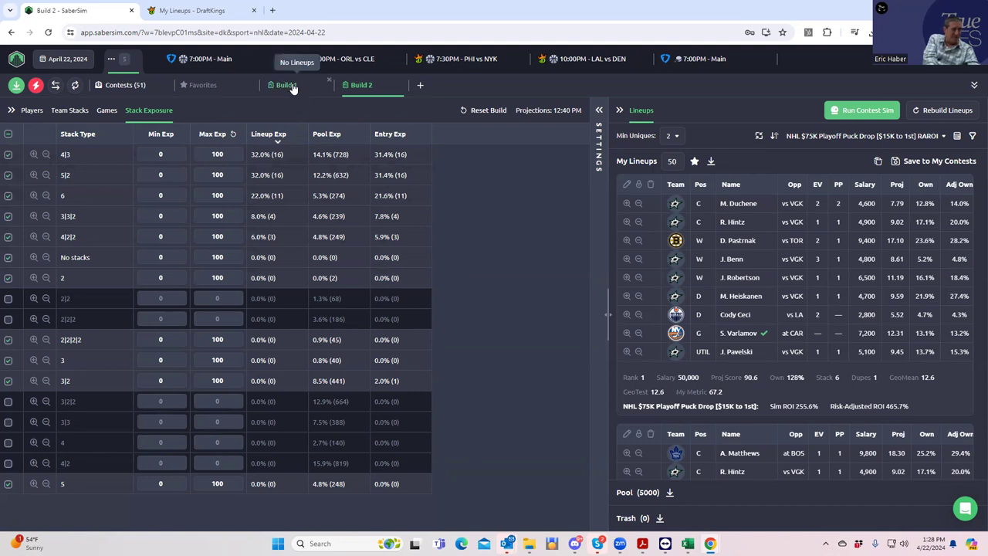
pyautogui.click(36, 85)
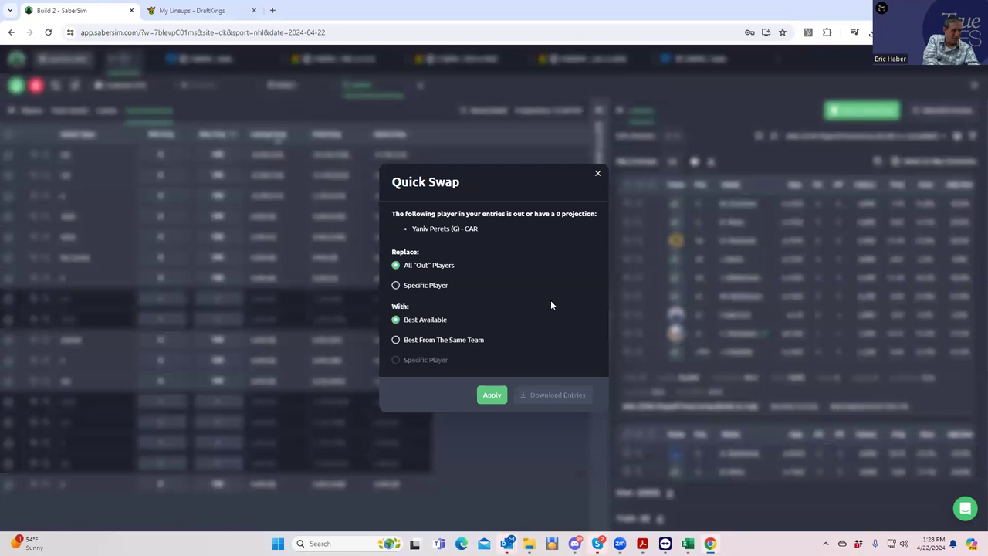
pyautogui.click(492, 396)
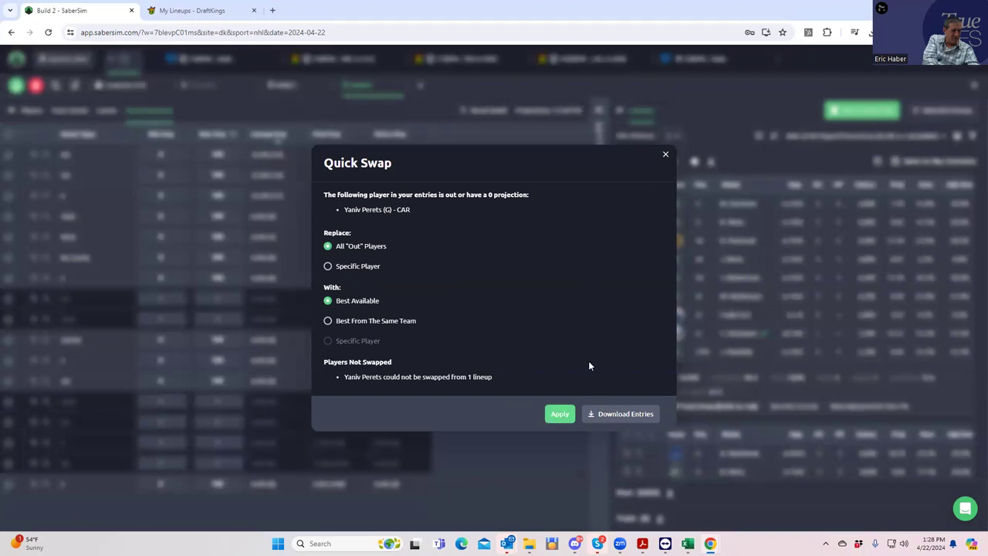
pyautogui.click(666, 155)
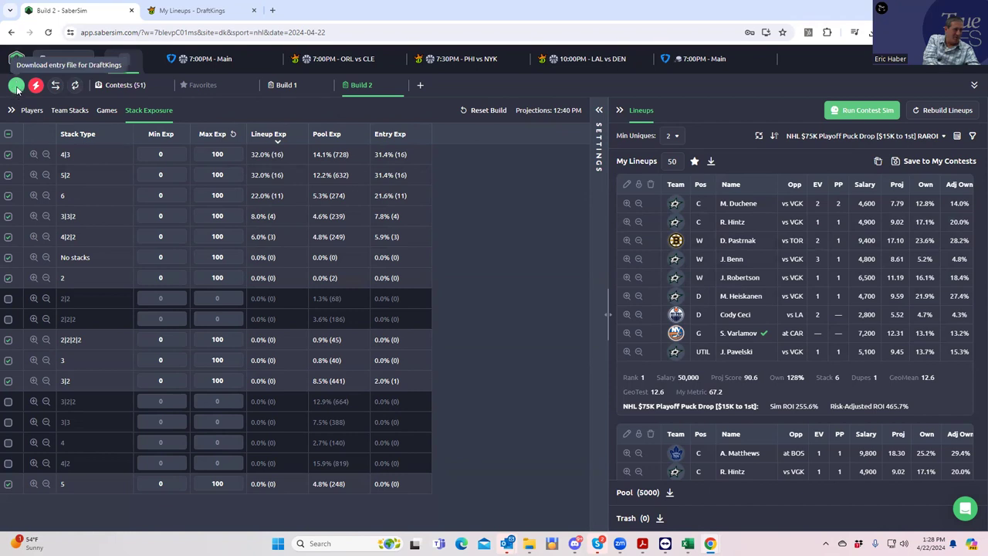
pyautogui.click(15, 85)
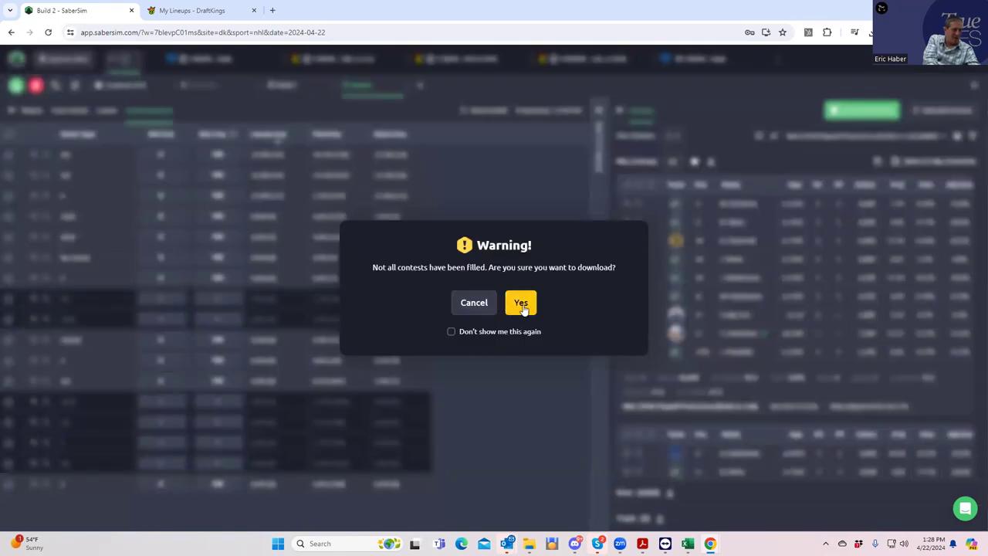
pyautogui.click(473, 305)
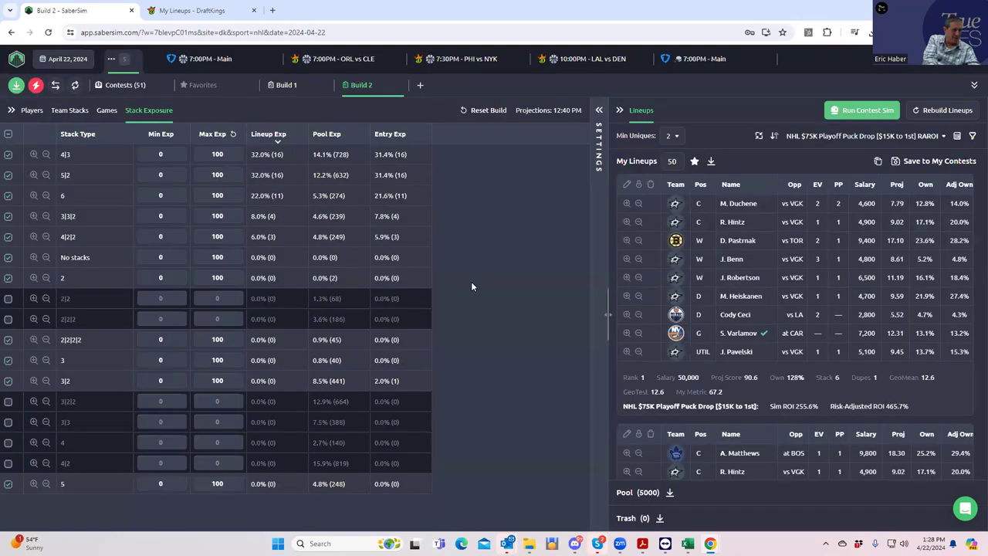
pyautogui.click(130, 88)
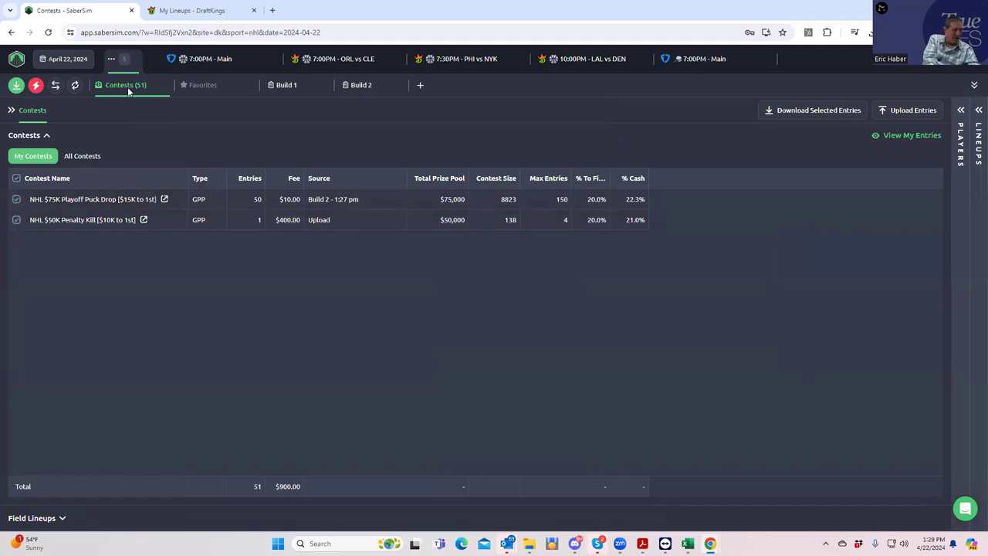
pyautogui.click(961, 111)
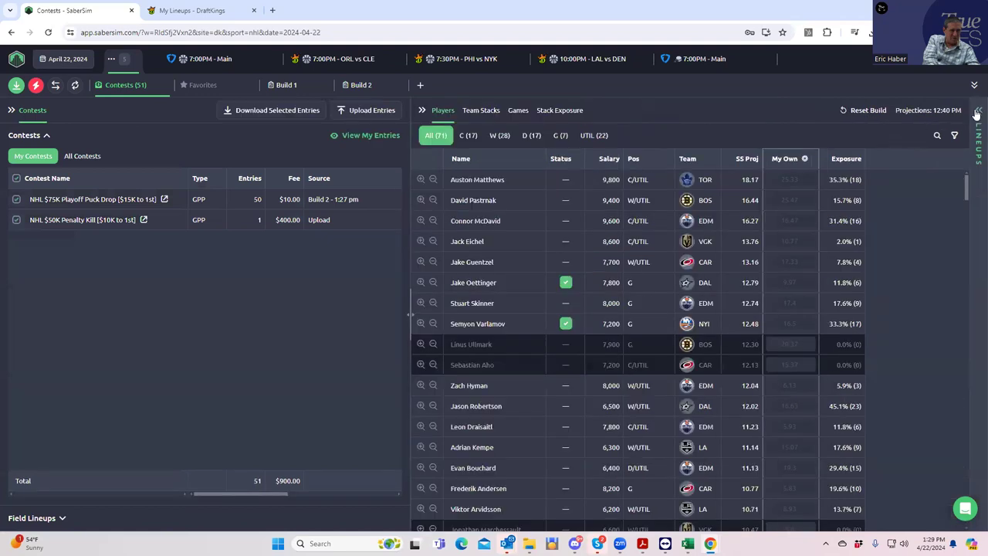
pyautogui.click(978, 115)
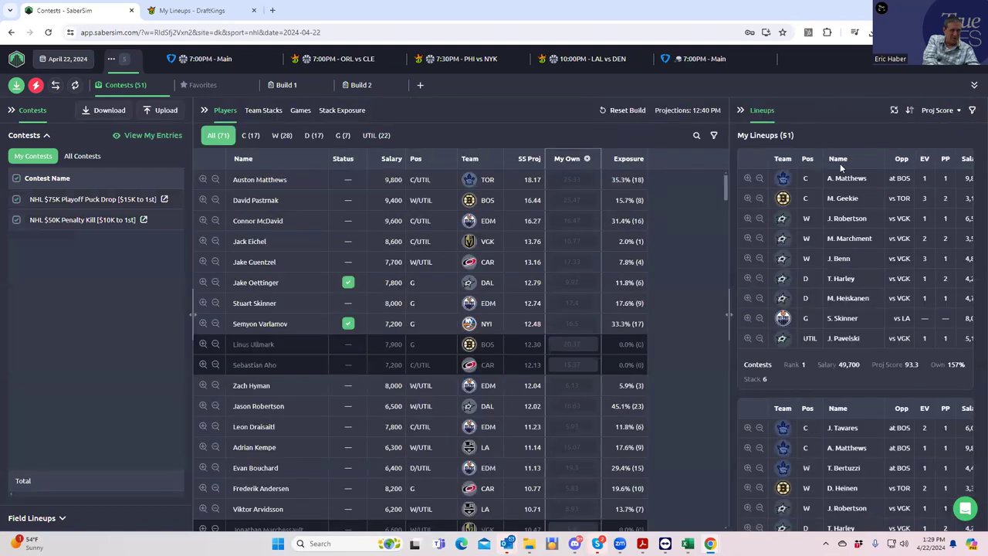
pyautogui.click(369, 86)
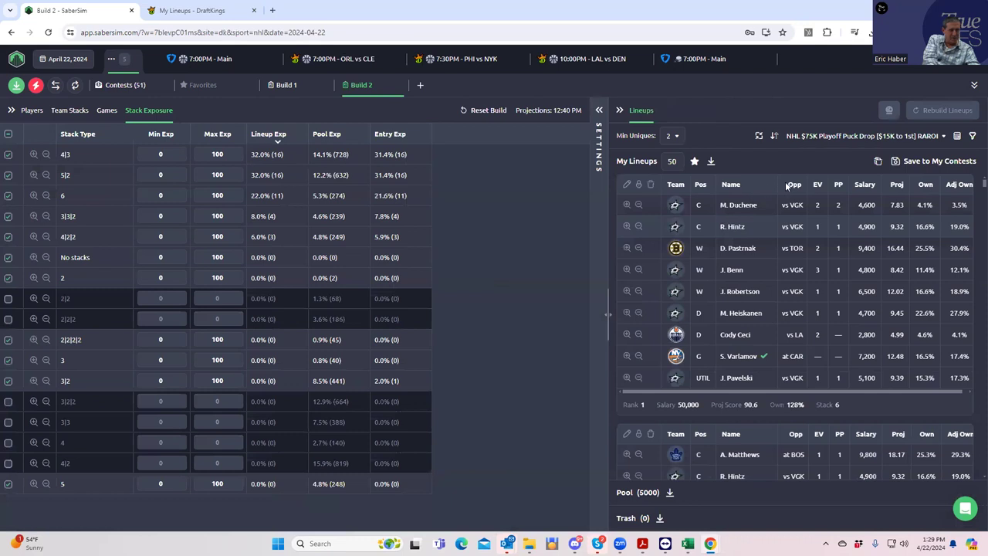
# - Save the updated Build 2 lineups to the $75K Playoff Puck Drop
pyautogui.click(899, 162)
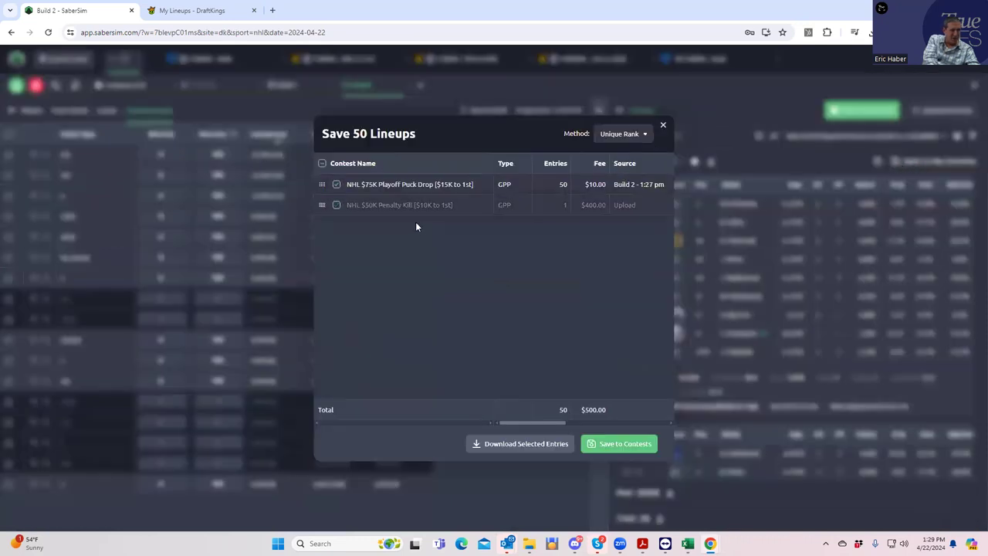
pyautogui.click(550, 204)
pyautogui.click(622, 437)
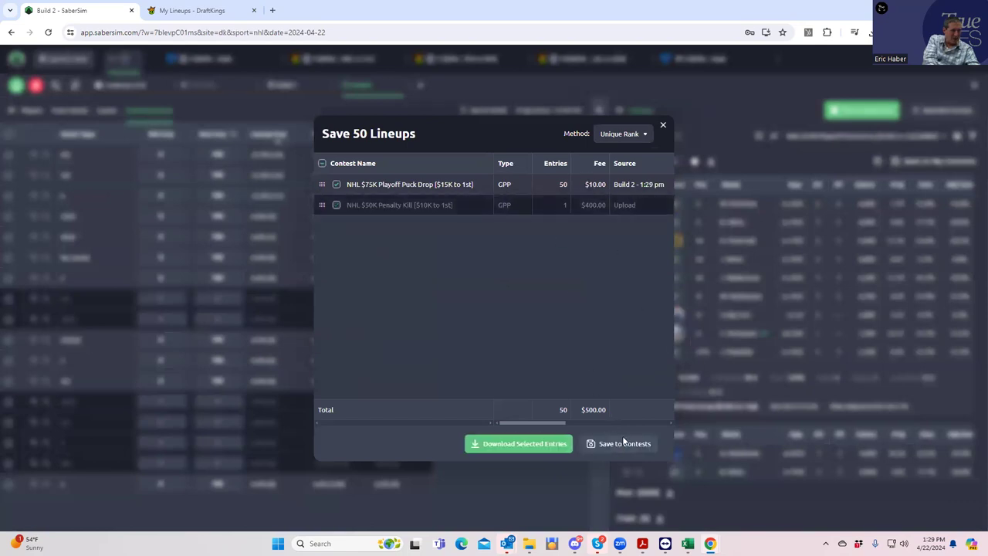
pyautogui.click(663, 126)
# - Rank by $50K Penalty Kill RAROI, save to that contest only, and download the DraftKings entries CSV
pyautogui.click(823, 139)
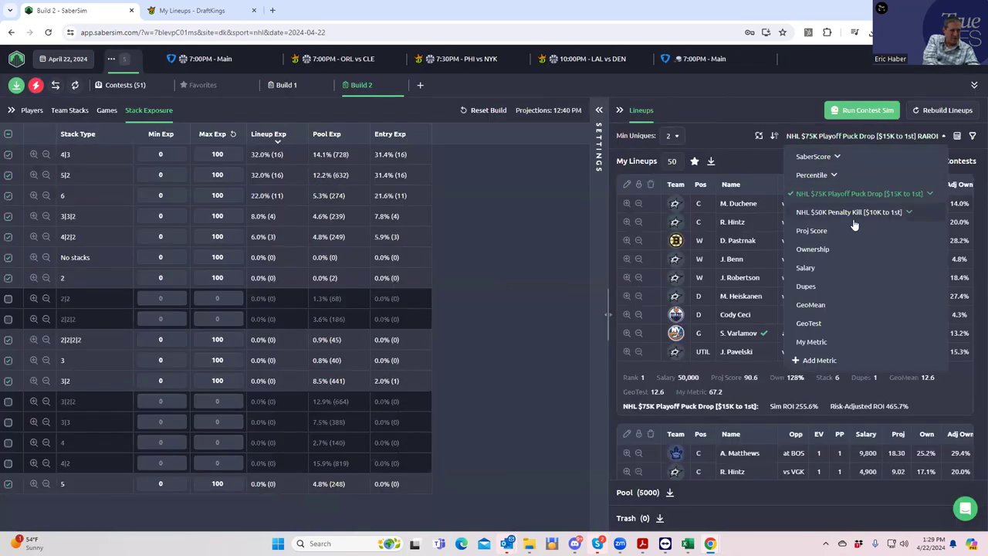
pyautogui.click(846, 213)
pyautogui.click(814, 247)
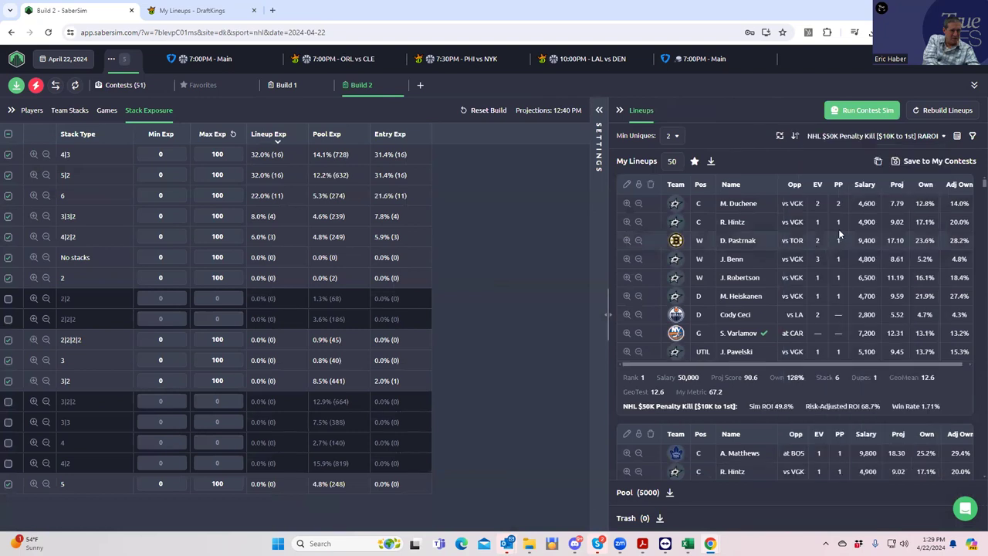
pyautogui.click(895, 164)
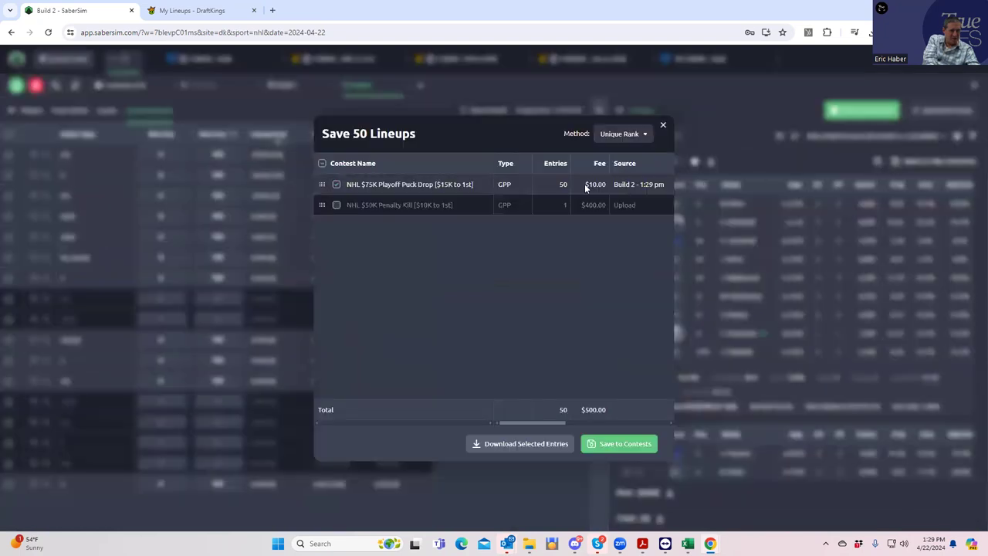
pyautogui.click(336, 184)
pyautogui.click(336, 205)
pyautogui.click(616, 445)
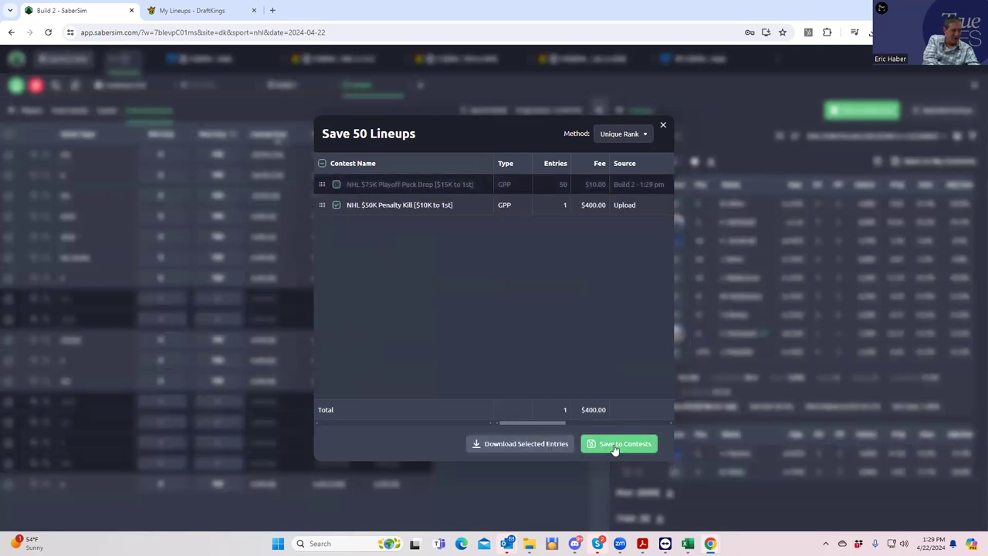
pyautogui.click(663, 125)
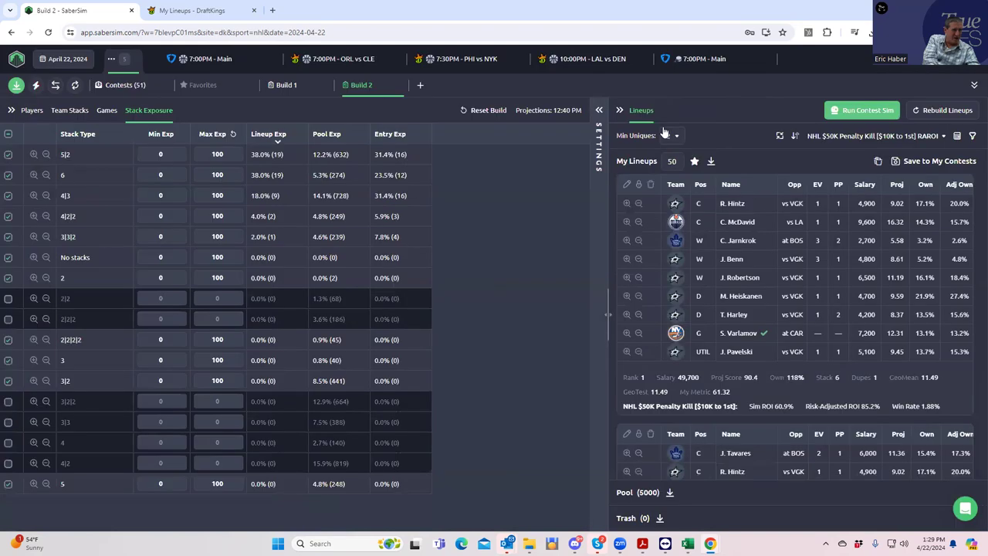
pyautogui.click(16, 85)
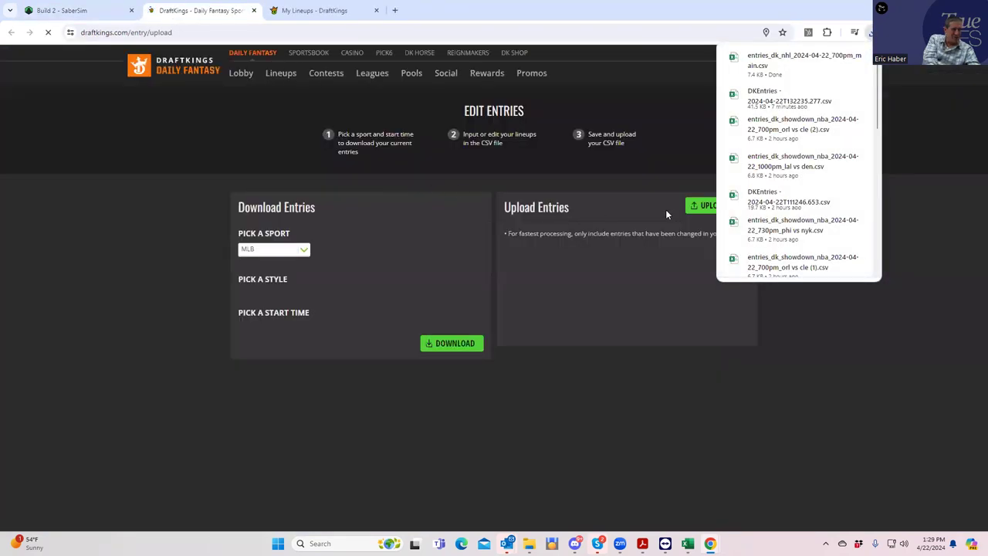
# - Upload entries_dk_nhl_2024-04-22_700pm_main to DraftKings Edit Entries, then view the Lineups list
pyautogui.click(693, 207)
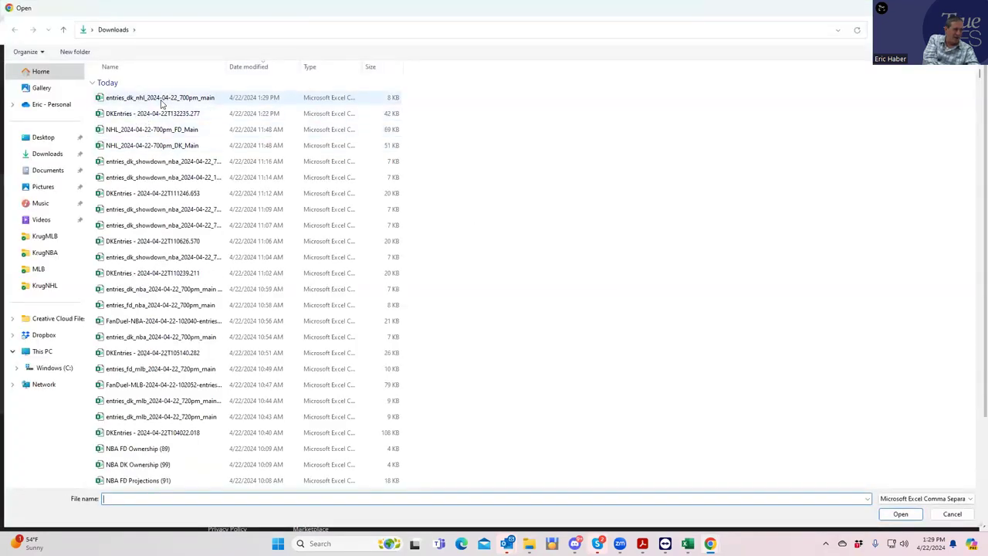
pyautogui.click(159, 101)
pyautogui.click(900, 515)
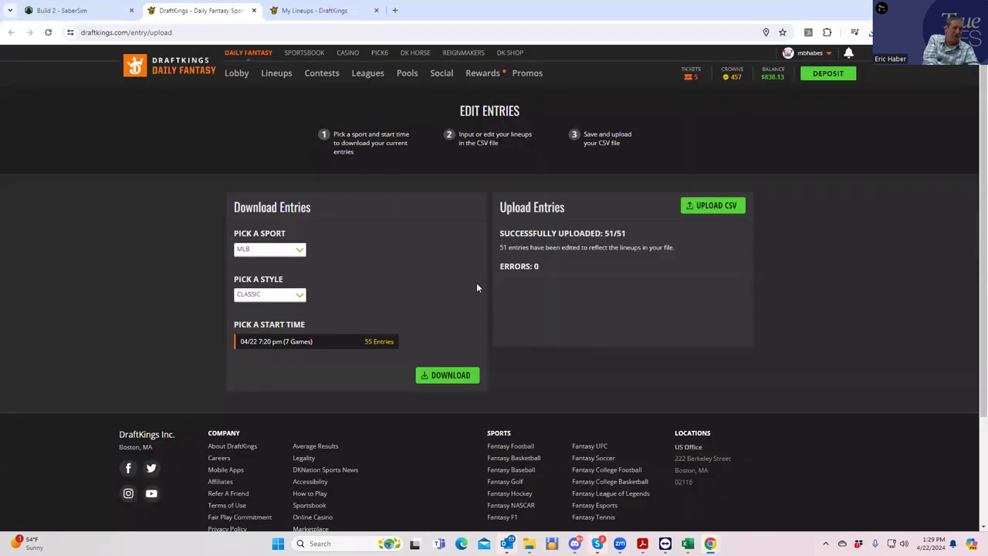
pyautogui.click(272, 75)
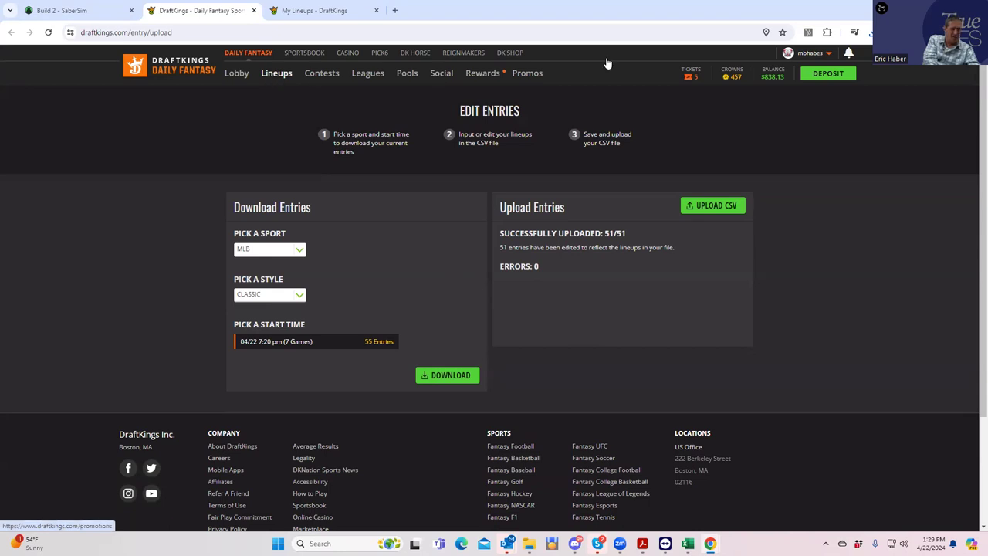